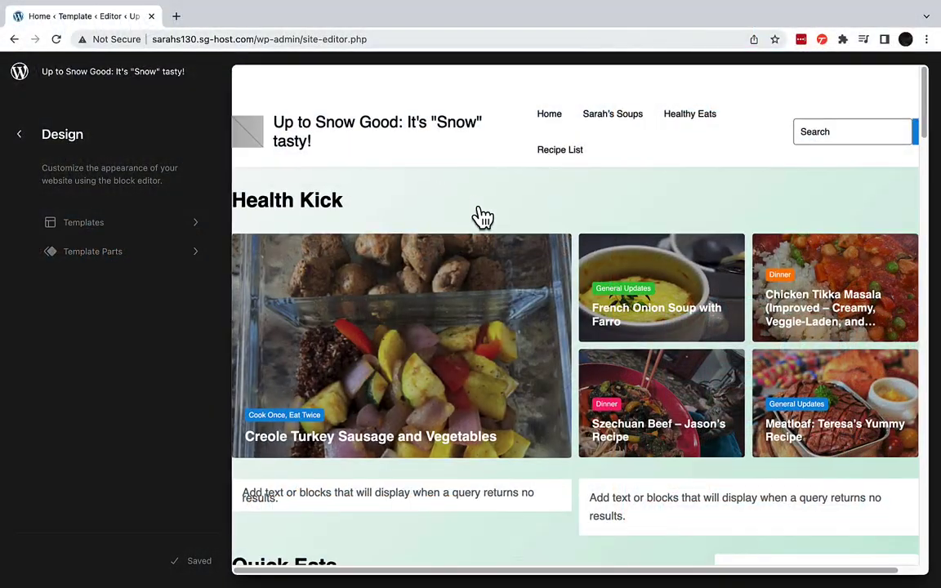
Enter edit mode on the Home template and select its header, site title and navigation blocks
click(483, 216)
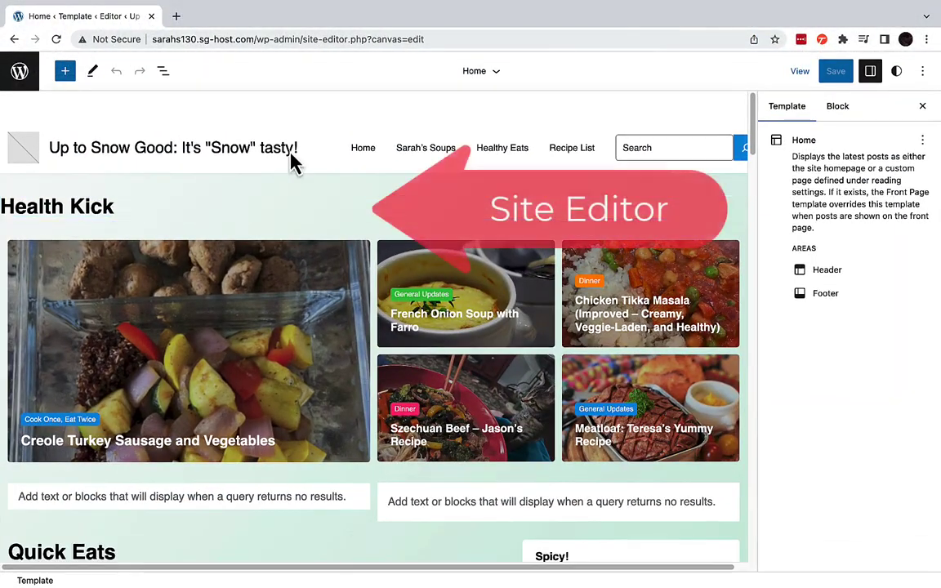
click(27, 158)
triple_click(90, 143)
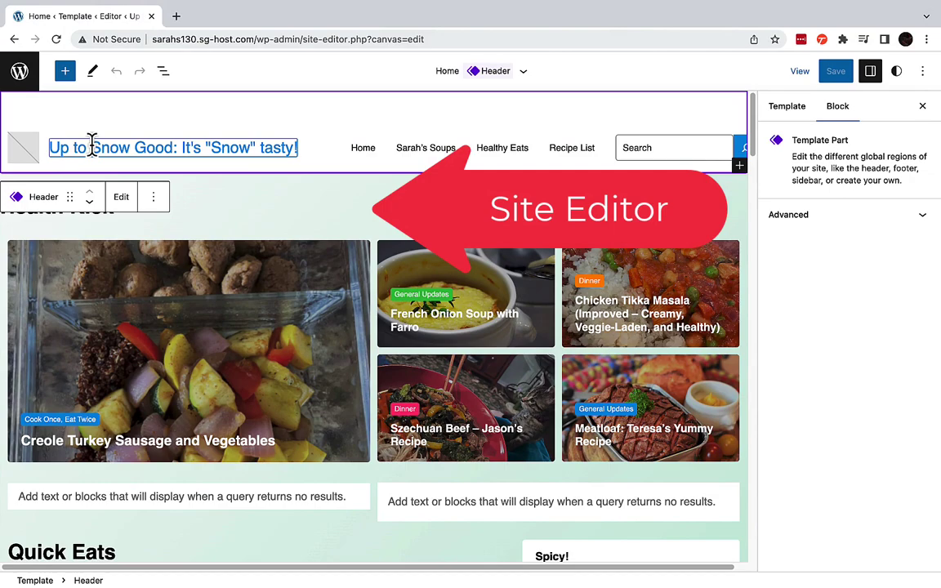
click(397, 147)
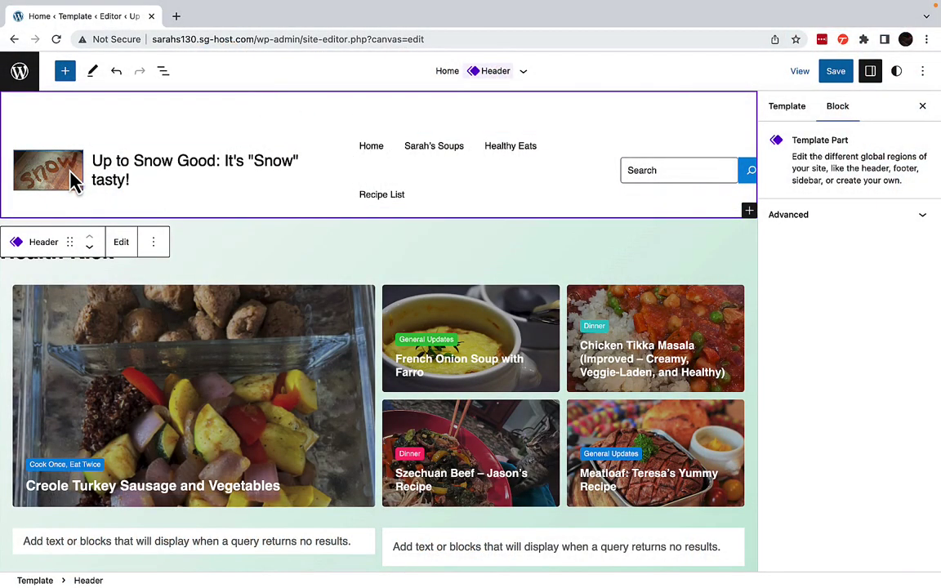
Move the site logo to the other side of the title and set the header group's position to Sticky
click(72, 180)
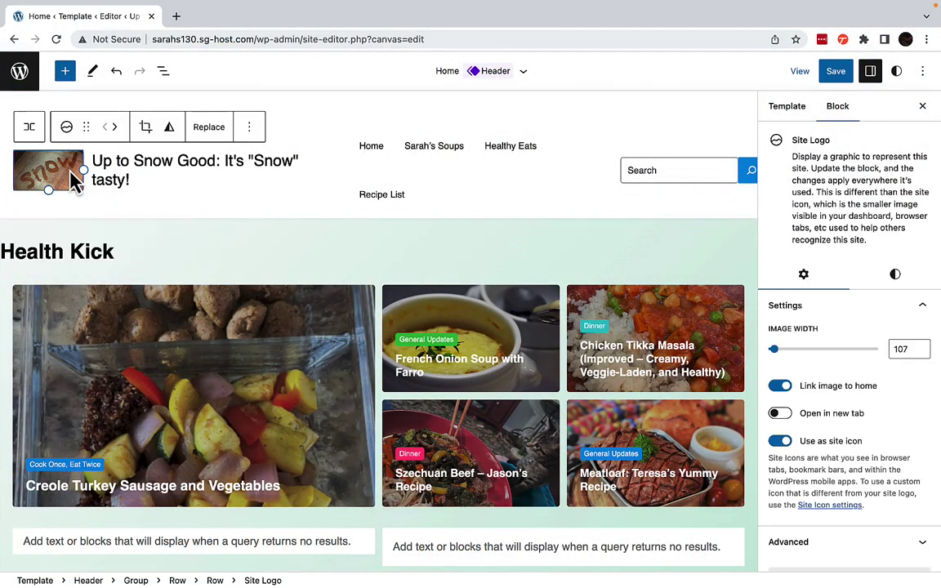
click(117, 137)
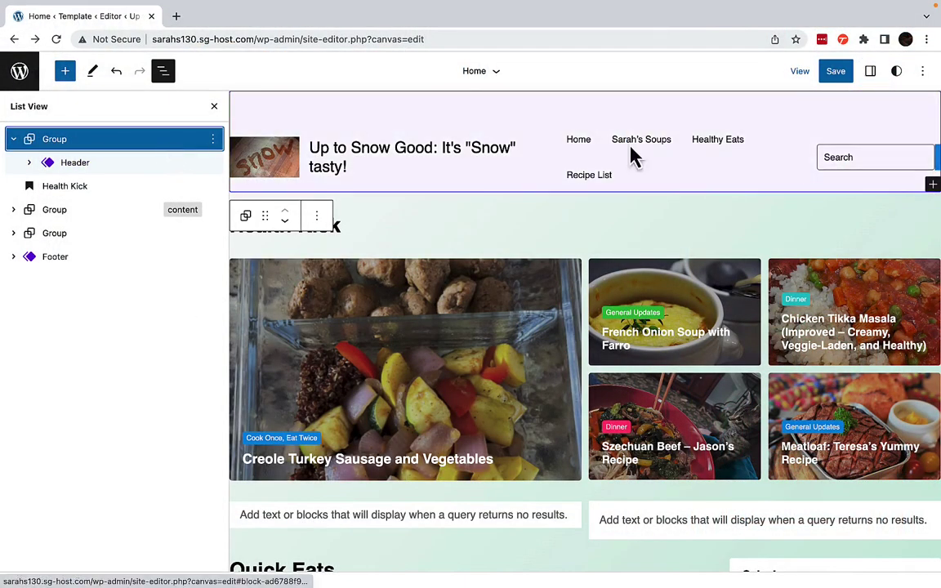
click(871, 72)
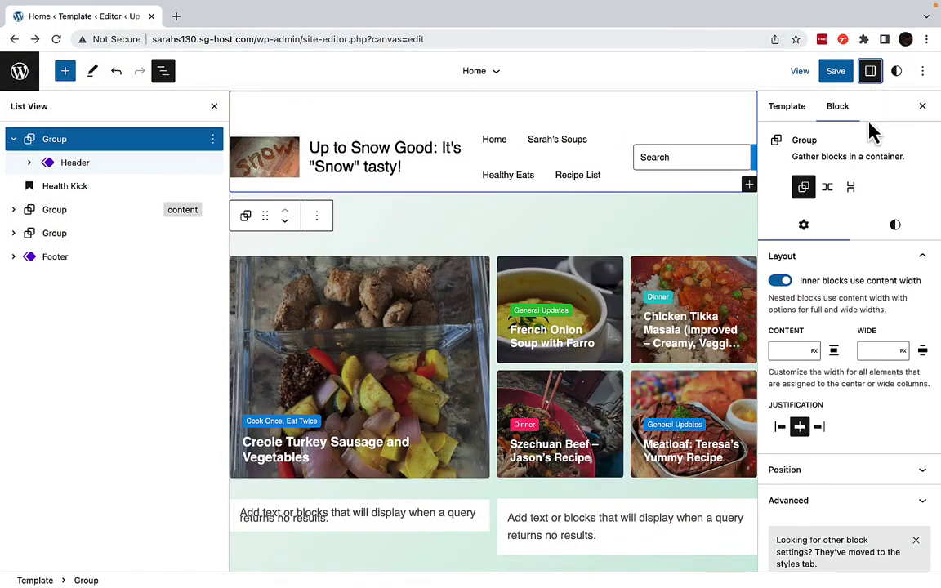
click(858, 478)
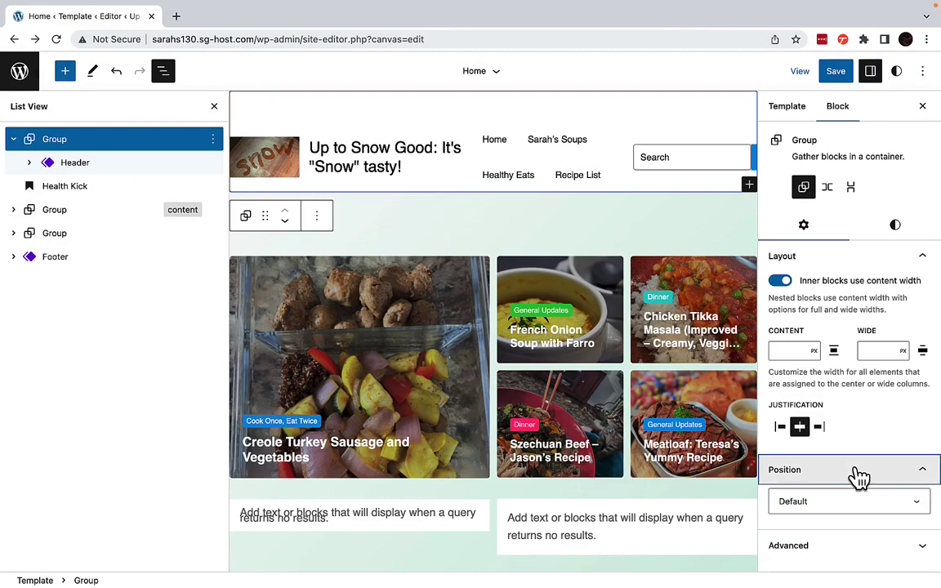
click(851, 453)
click(851, 527)
scroll(663, 416, down, 2)
scroll(663, 417, down, 8)
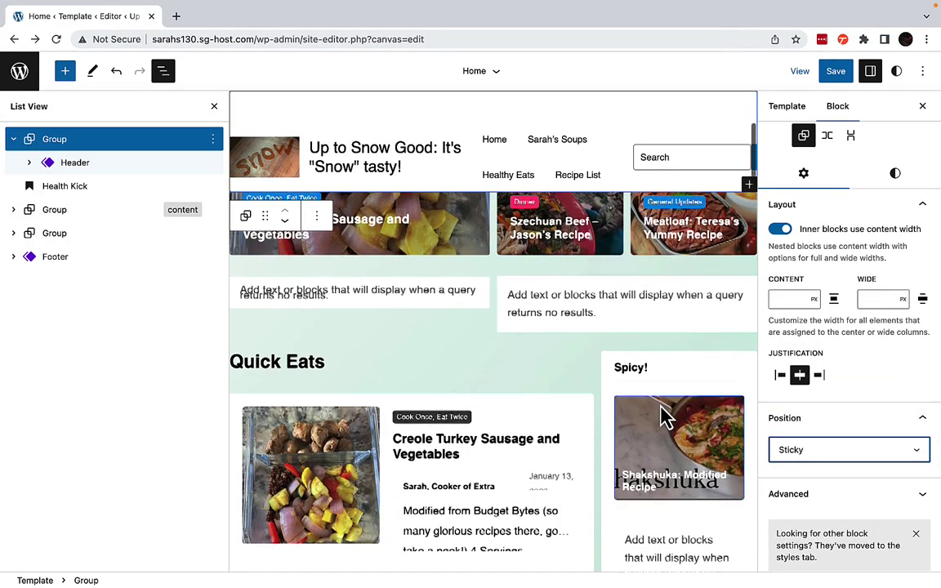
scroll(664, 417, up, 6)
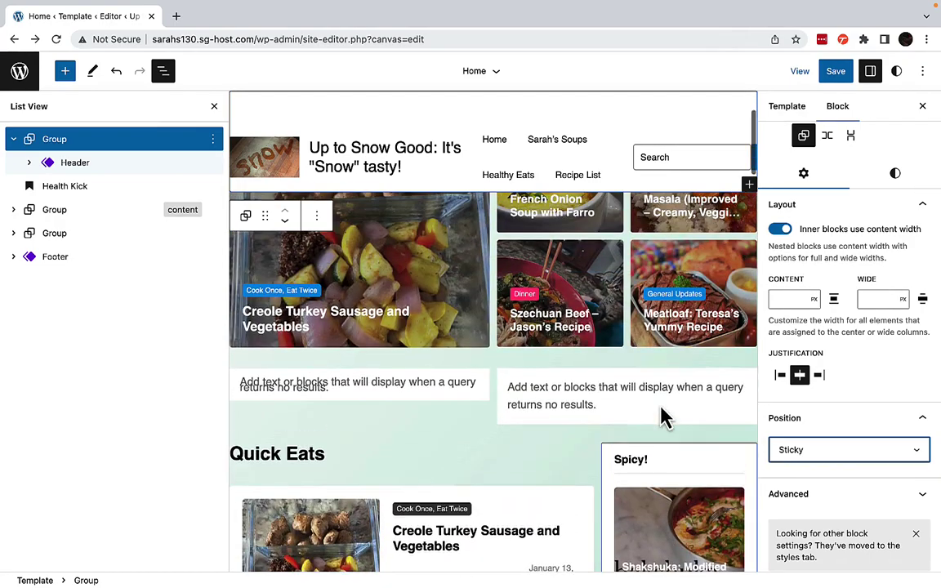
click(798, 452)
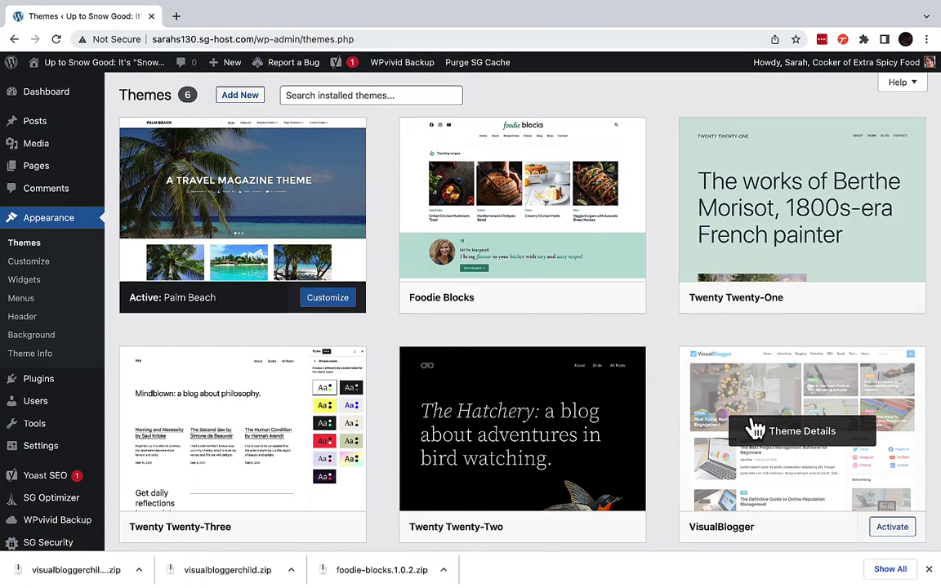
Activate the VisualBlogger theme and scroll through the site's home page
click(900, 530)
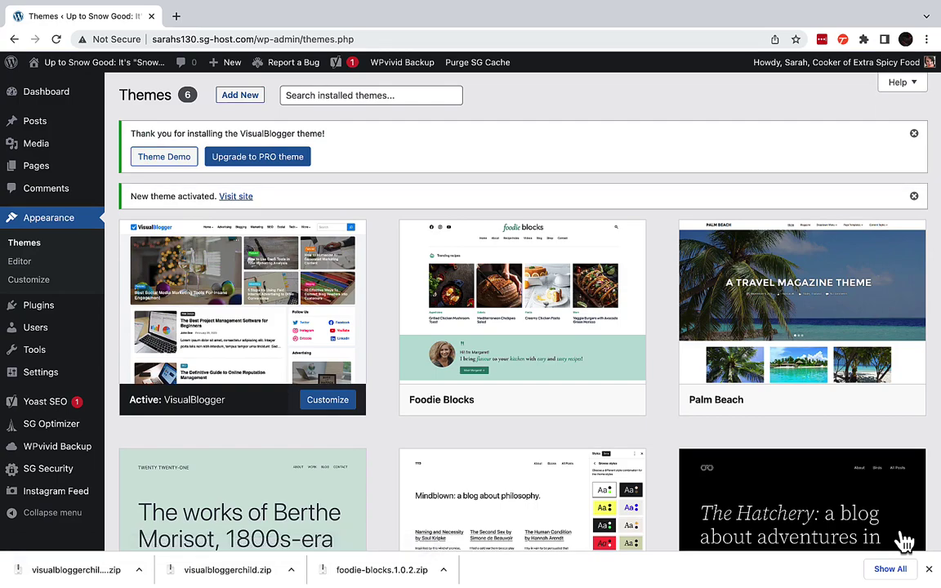
scroll(905, 541, down, 2)
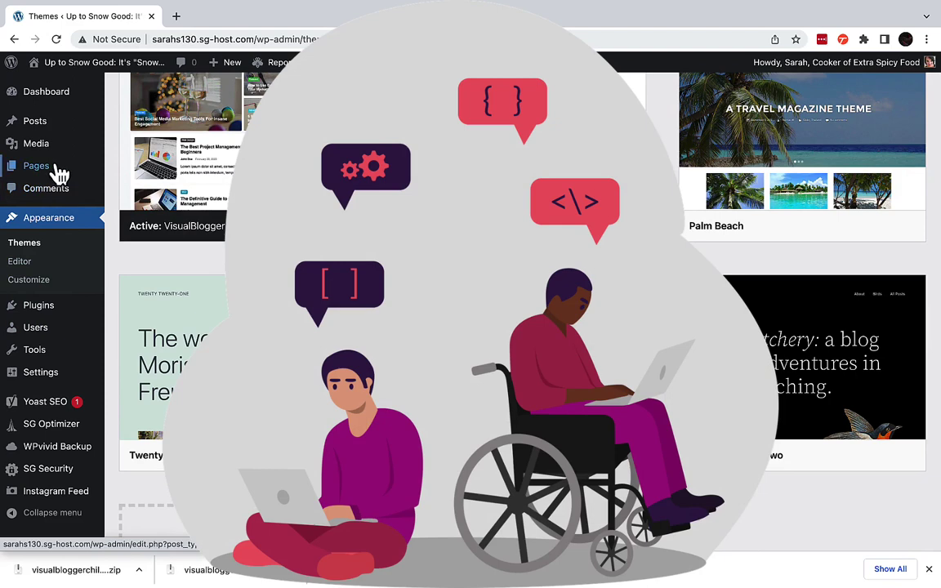
mouse_move(74, 480)
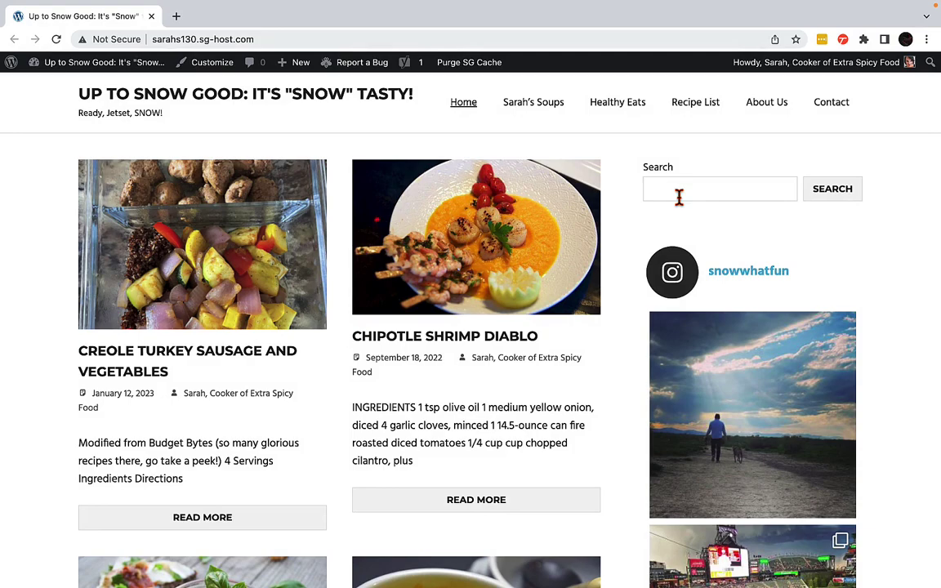
scroll(679, 198, down, 4)
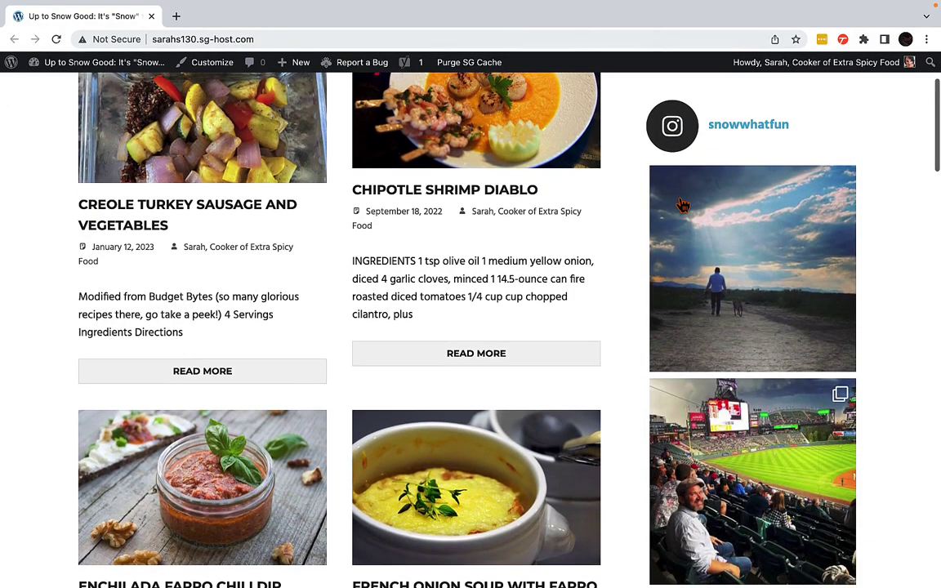
scroll(683, 205, down, 6)
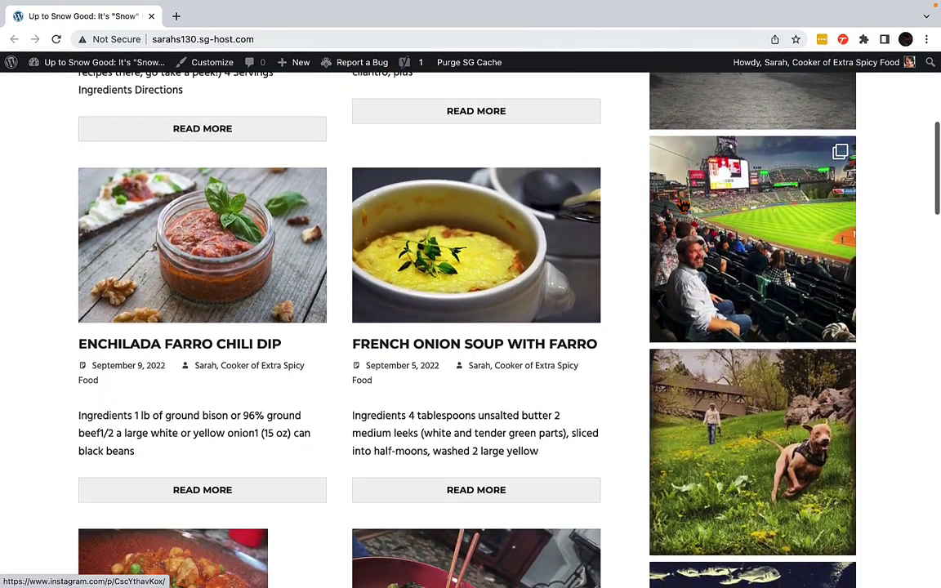
scroll(683, 206, down, 4)
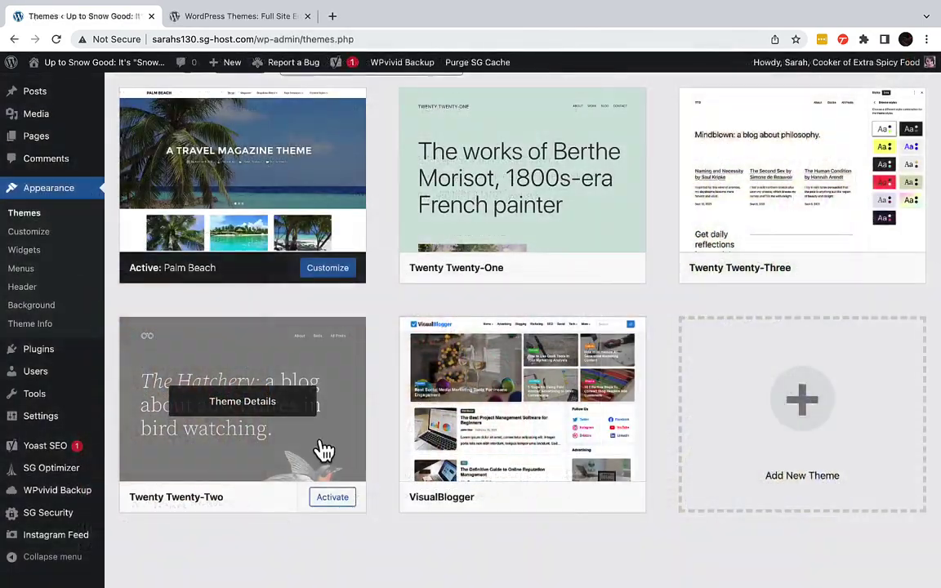
Activate Twenty Twenty-Two, then visit the site and scroll through its restyled front page
click(332, 499)
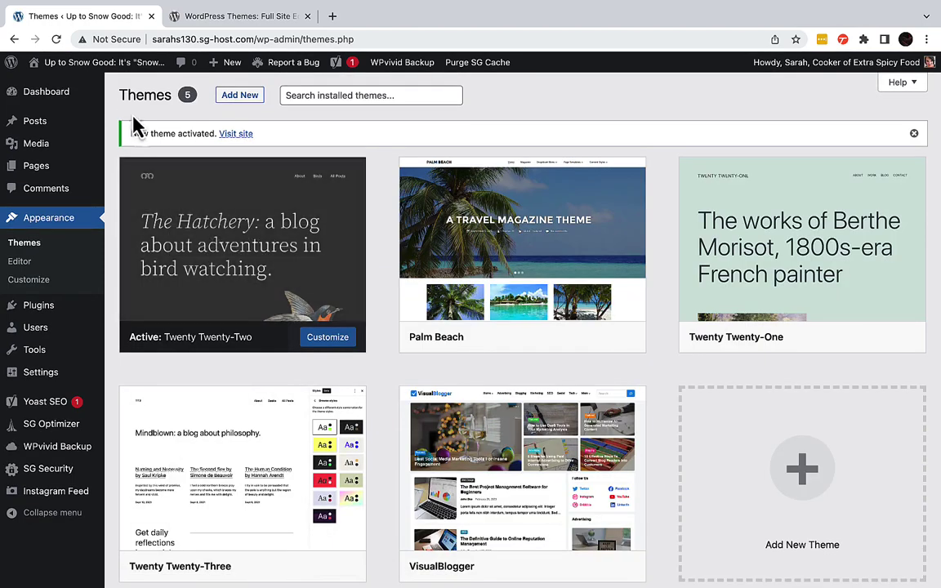
mouse_move(129, 76)
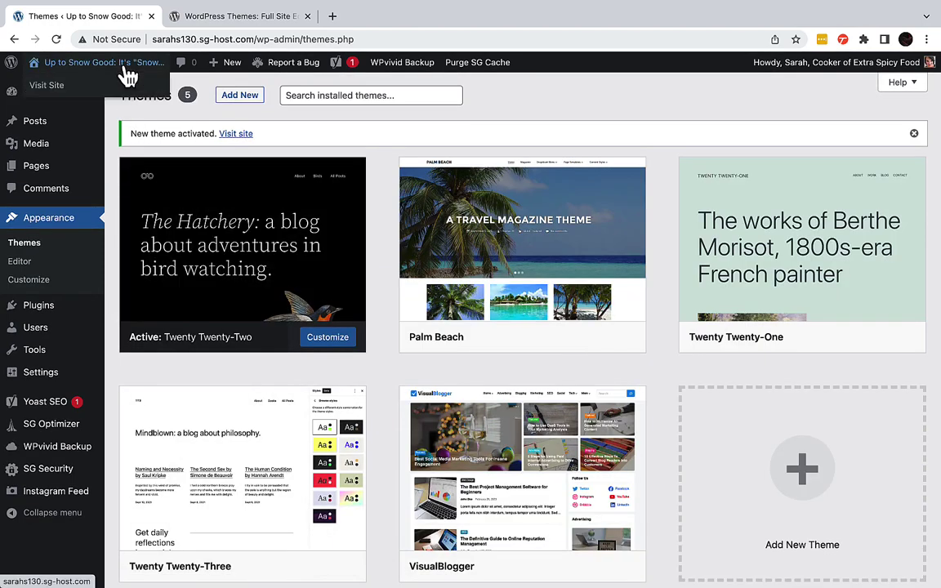
click(51, 90)
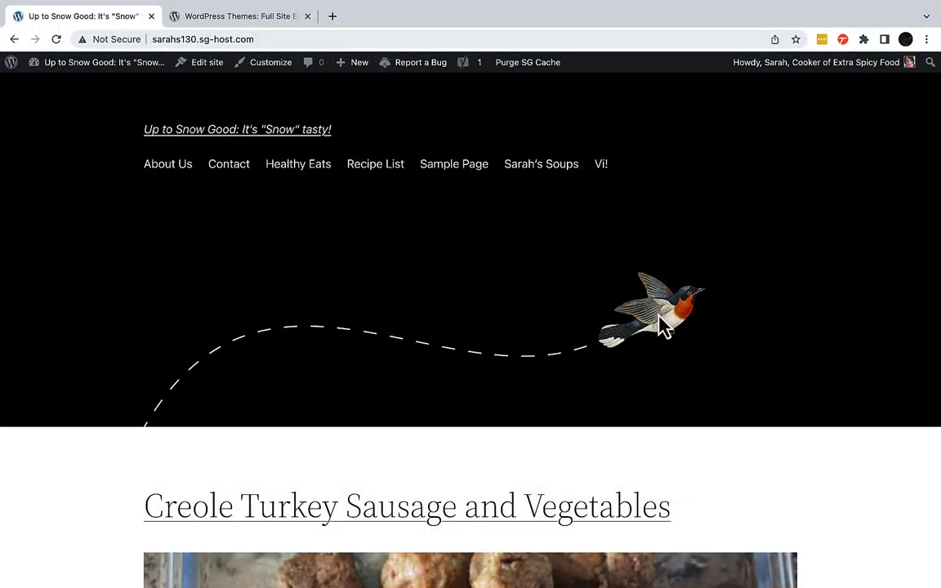
scroll(660, 319, down, 5)
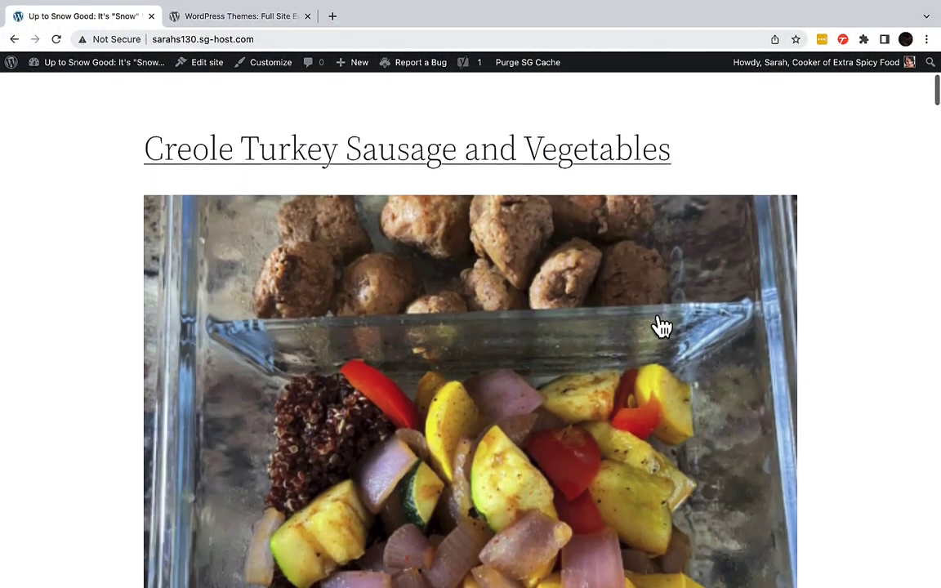
scroll(660, 327, down, 8)
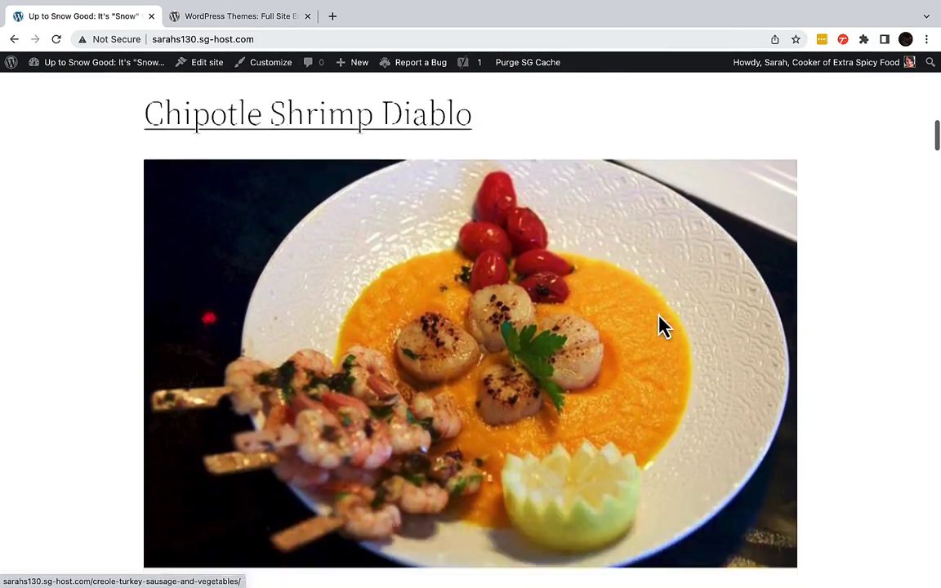
scroll(662, 327, down, 6)
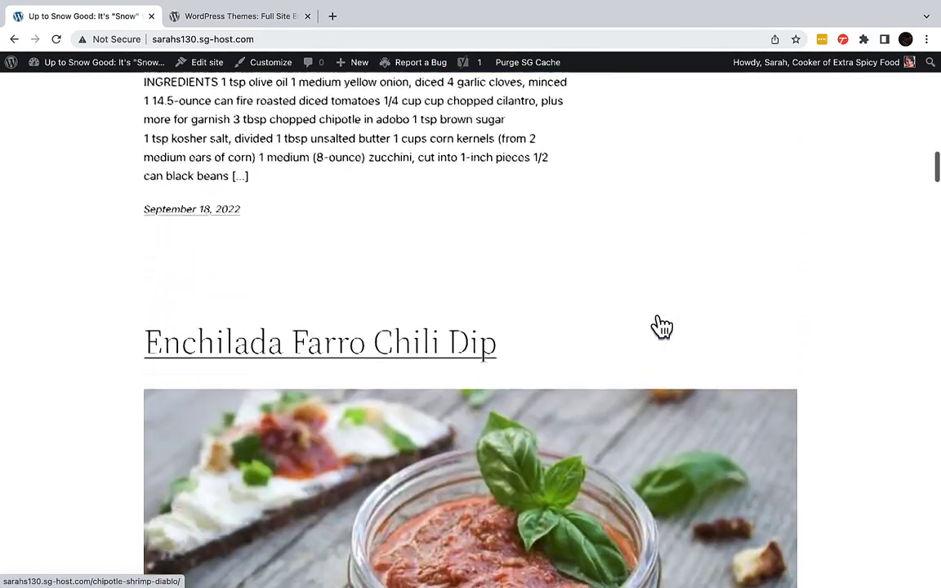
scroll(662, 327, down, 5)
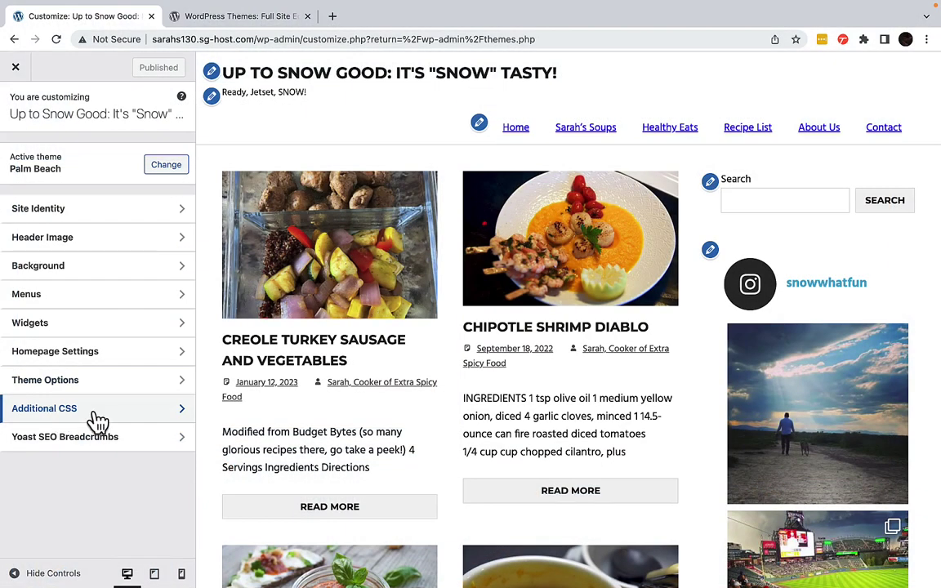
In Additional CSS, change the line-2 colour value from blue to red
click(98, 421)
click(98, 401)
key(BackSpace)
text(red)
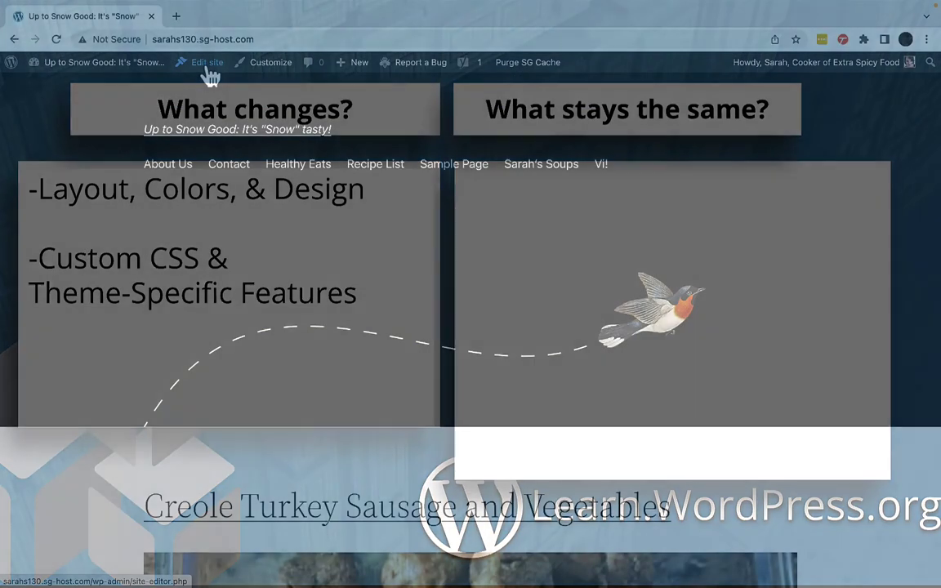
click(204, 65)
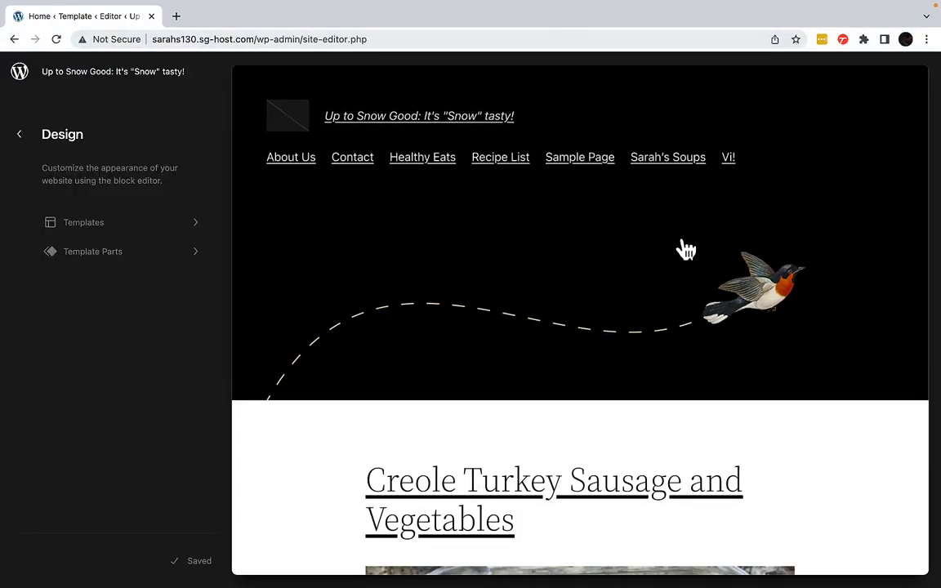
Open the global Styles link colour settings, then append 'Go now!' to the site tagline
click(666, 247)
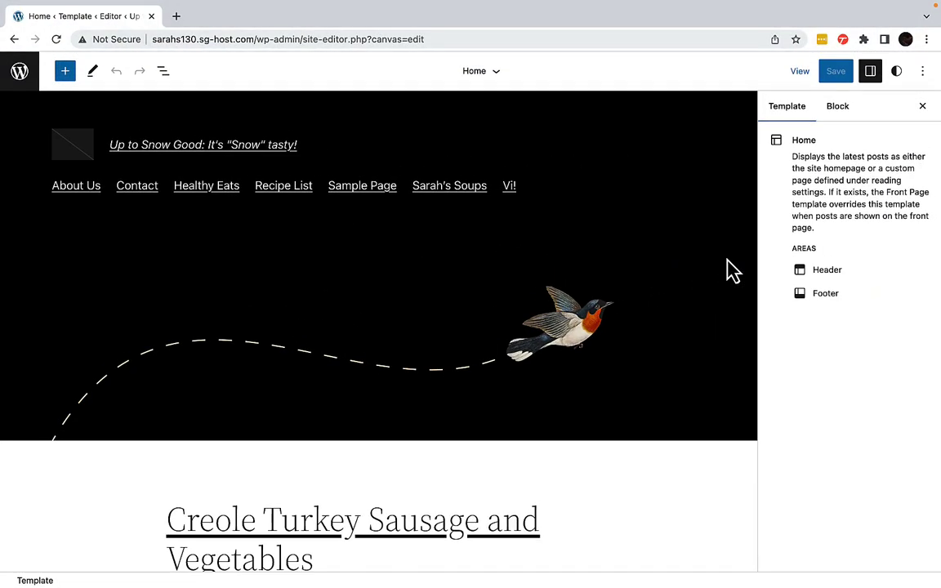
click(901, 75)
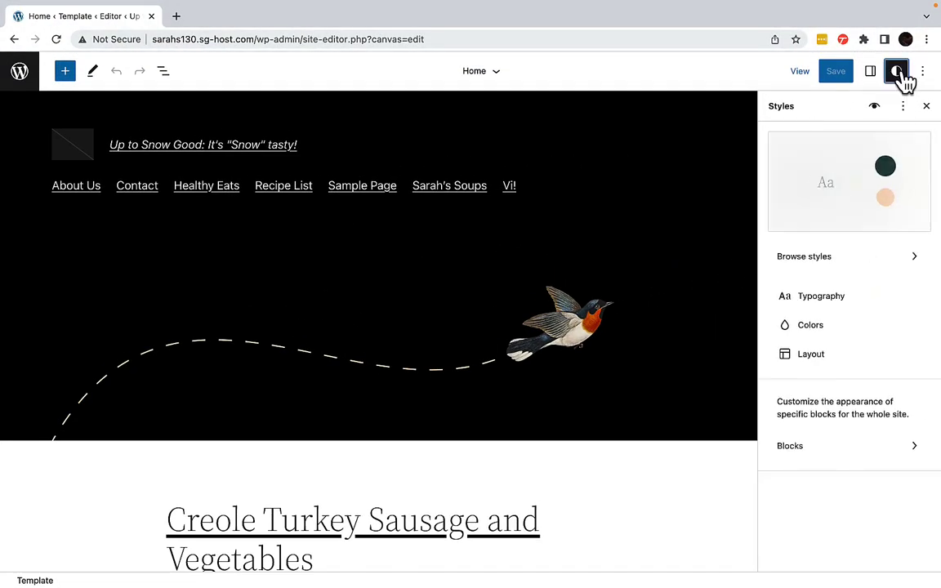
click(822, 327)
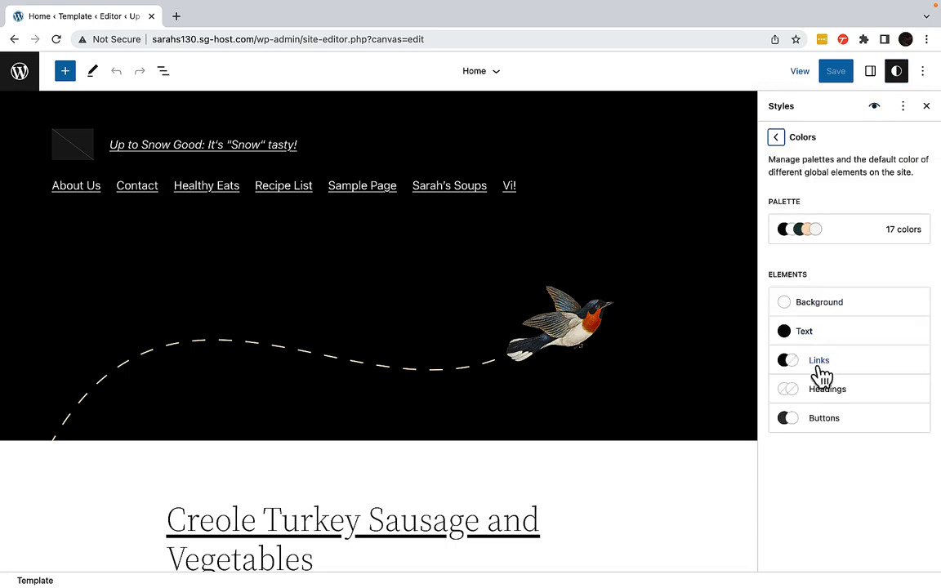
click(821, 368)
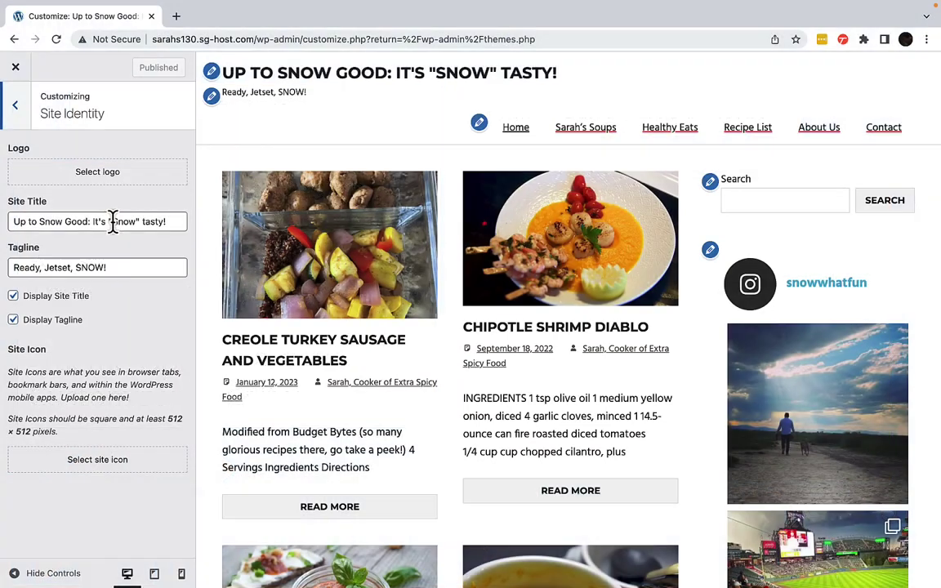
click(117, 266)
text(Go now!)
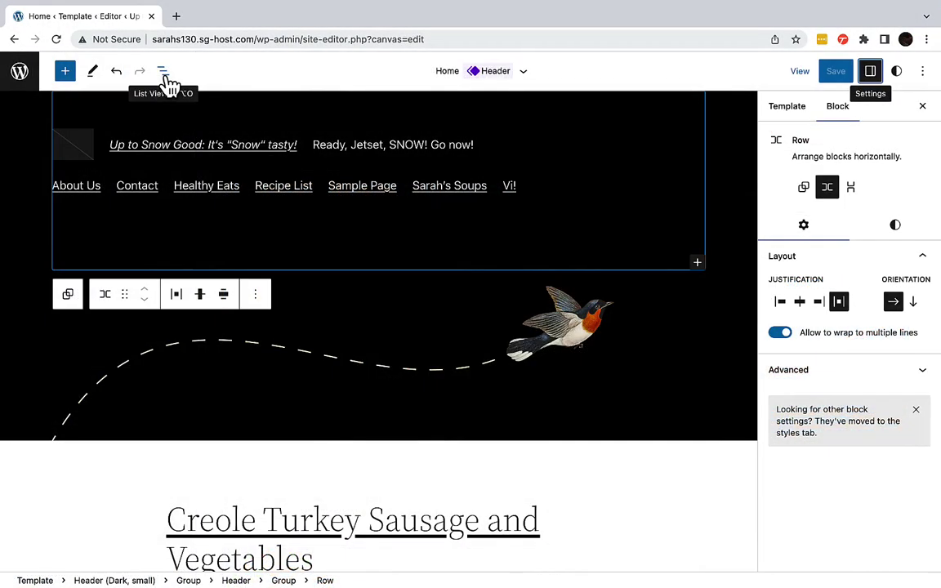
Expand the header rows in List View and select the Site Logo, Site Title and Site Tagline blocks
click(164, 77)
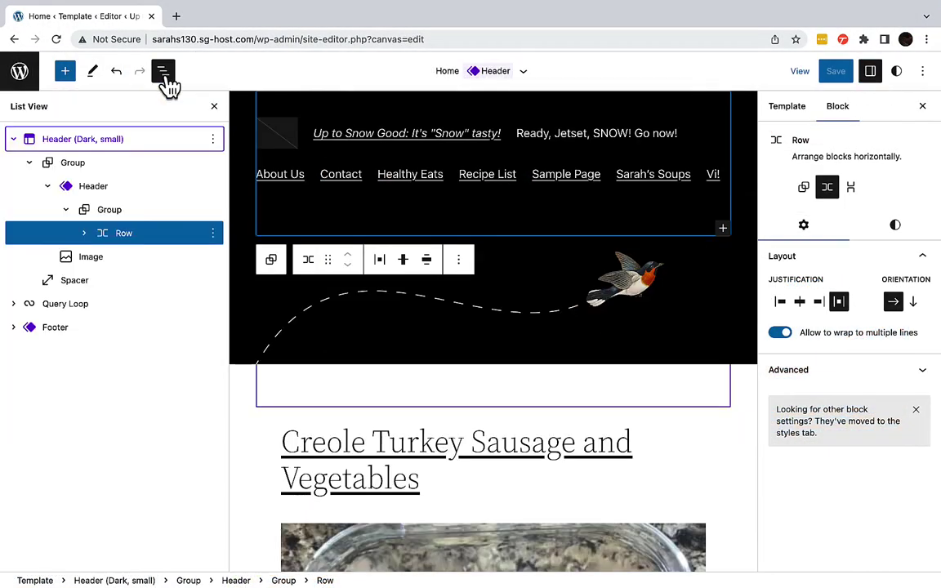
click(83, 235)
click(101, 258)
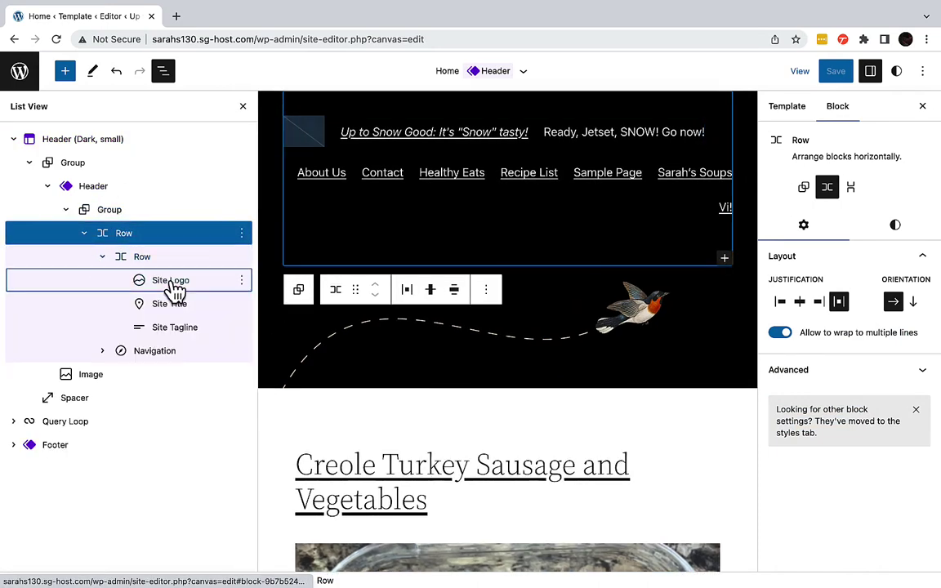
click(170, 284)
click(171, 310)
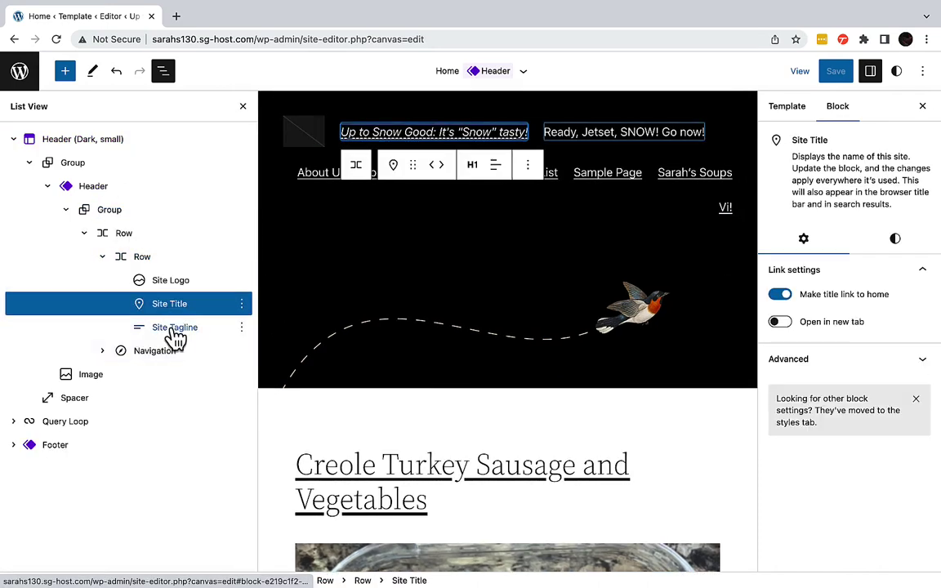
click(174, 332)
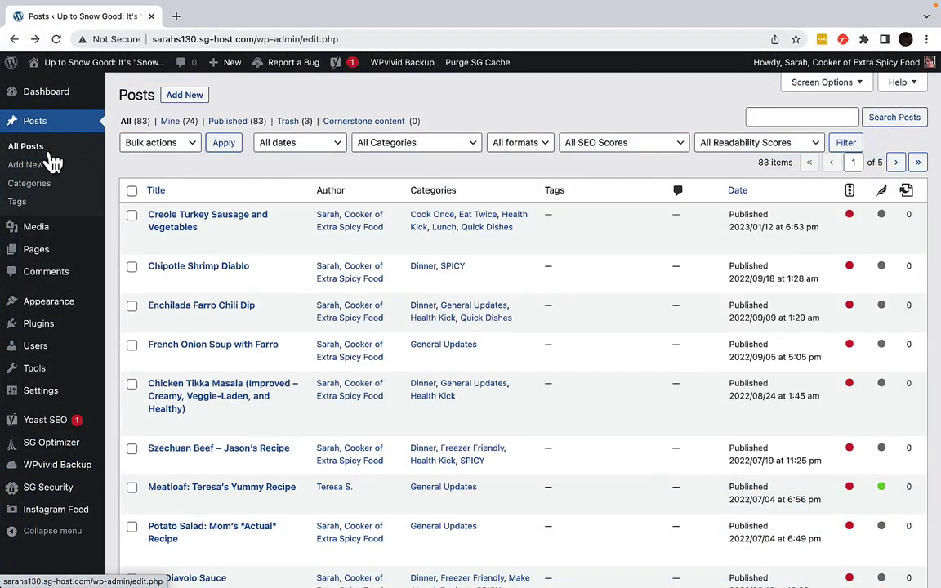
Edit the French Onion Soup with Farro post and scroll through it to review its featured image
mouse_move(15, 255)
mouse_move(45, 242)
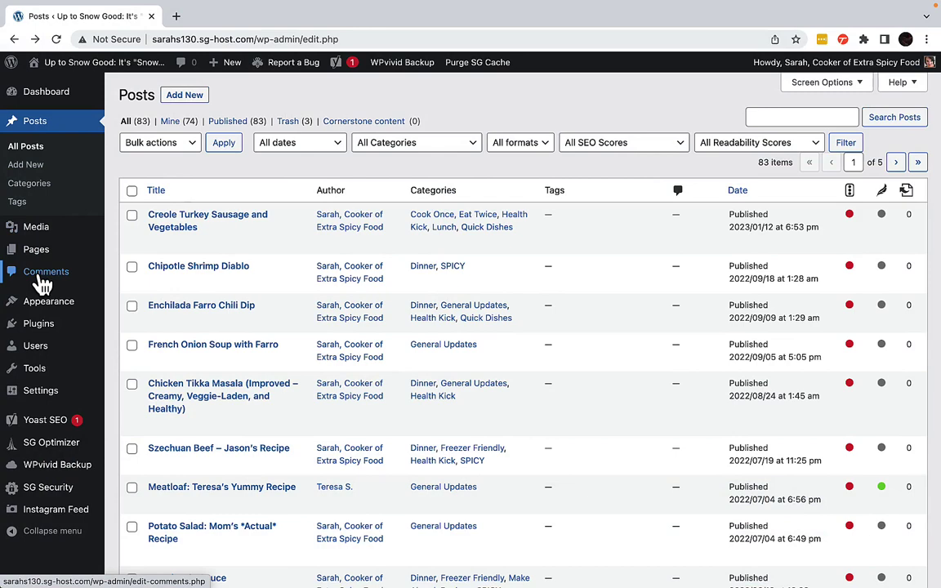
click(159, 368)
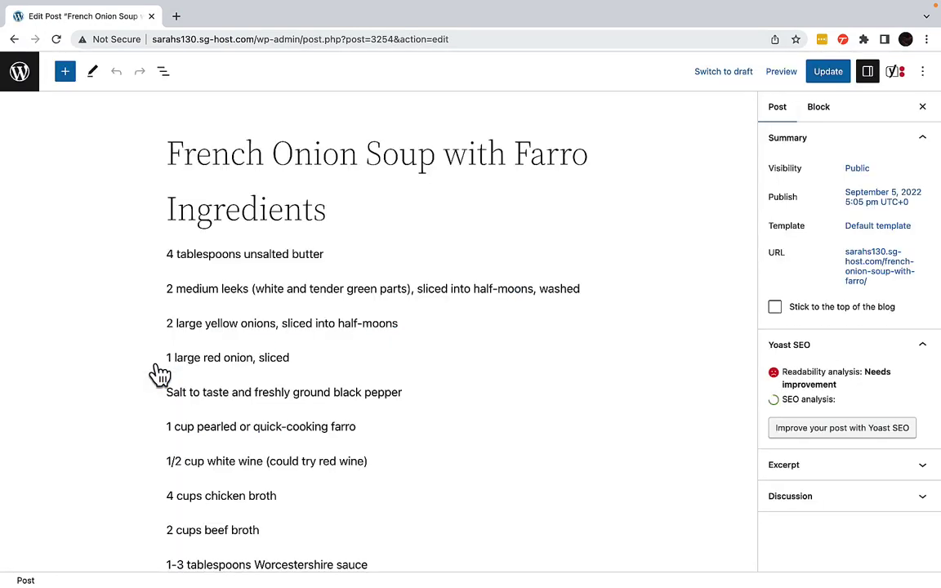
scroll(482, 380, down, 5)
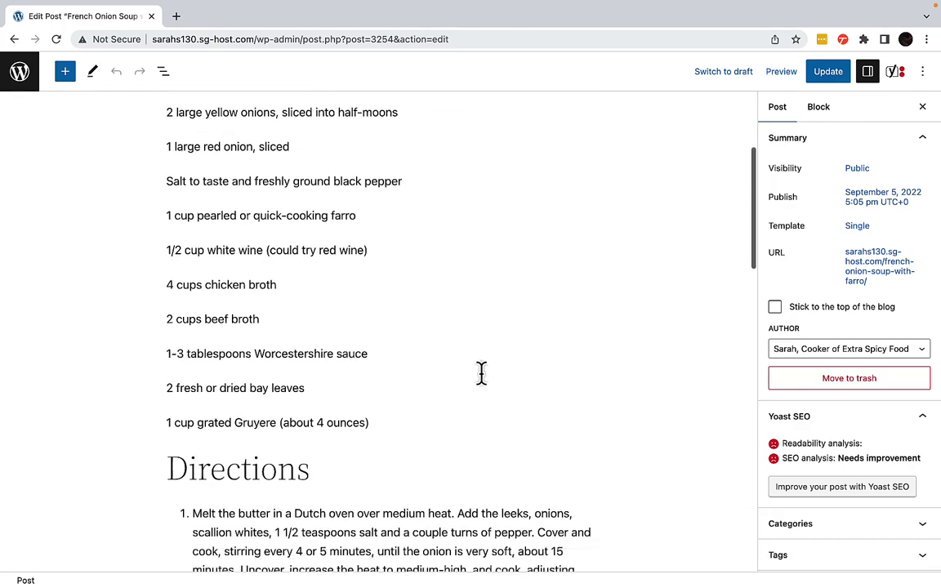
scroll(482, 374, down, 9)
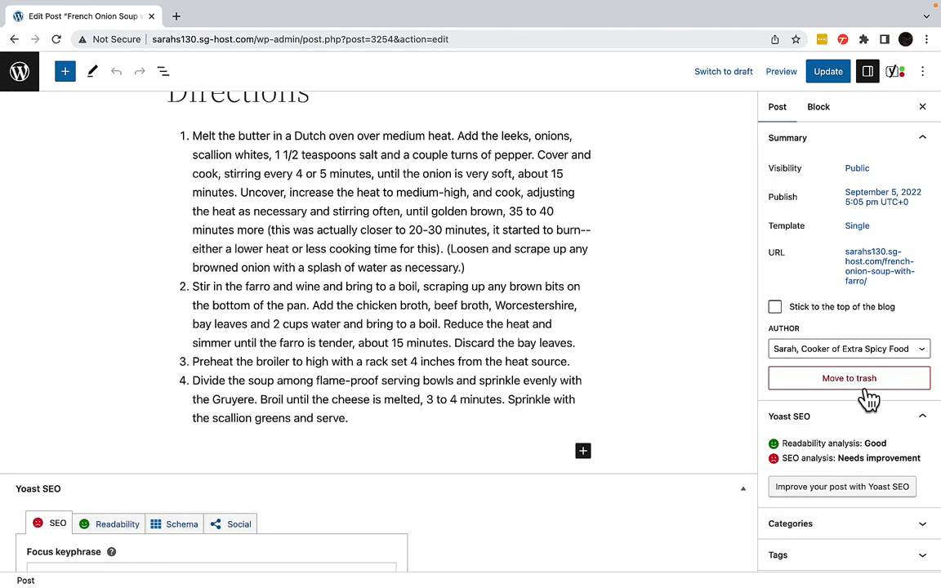
scroll(868, 398, down, 4)
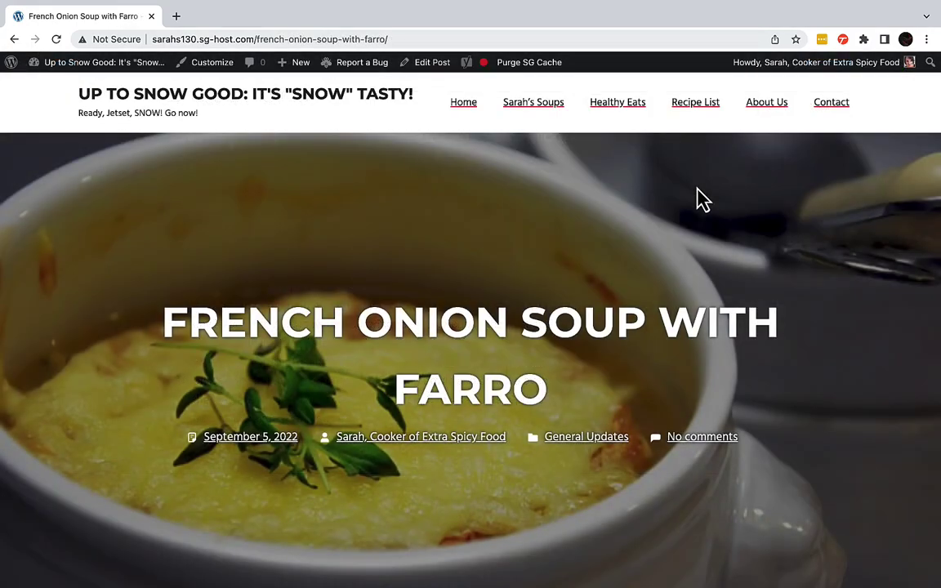
scroll(703, 200, down, 7)
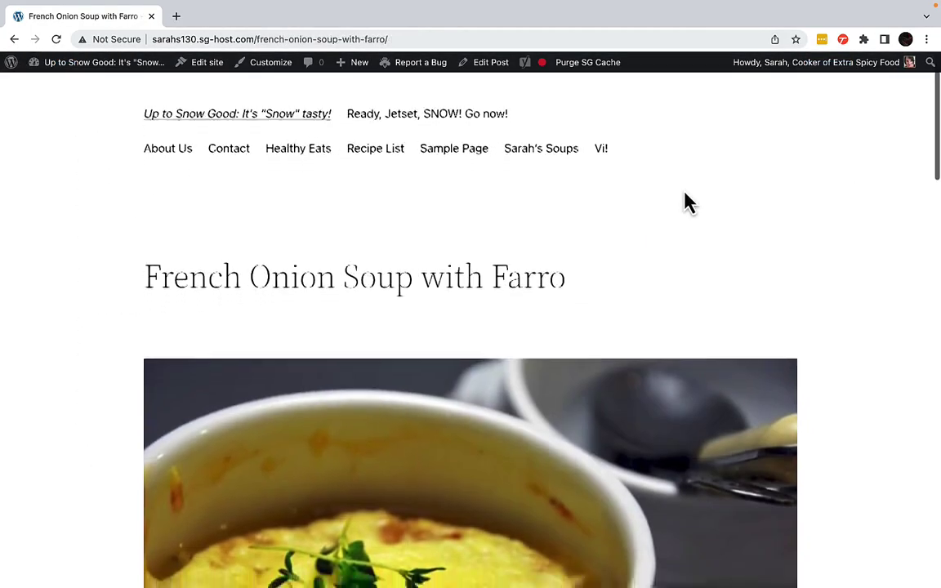
scroll(686, 200, down, 3)
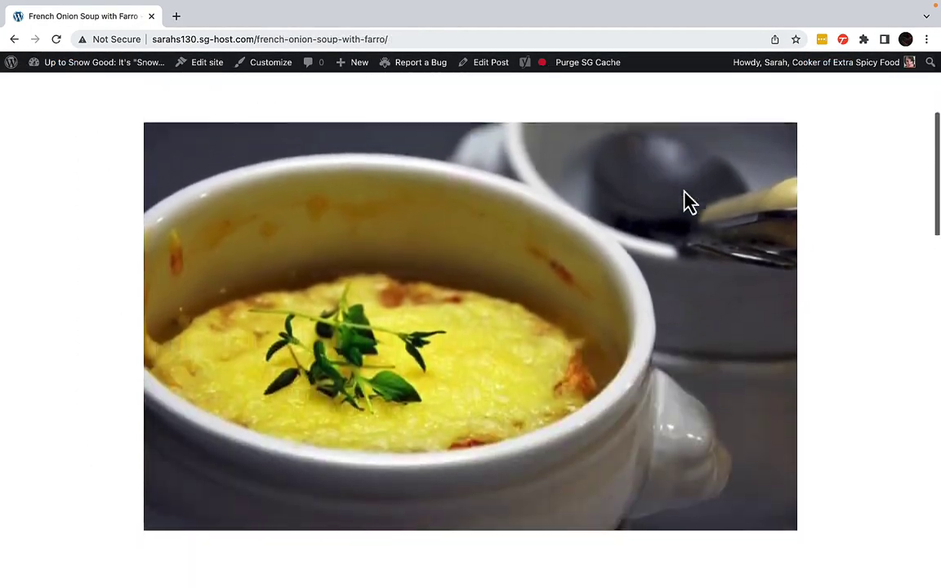
scroll(686, 200, down, 2)
scroll(686, 200, down, 2)
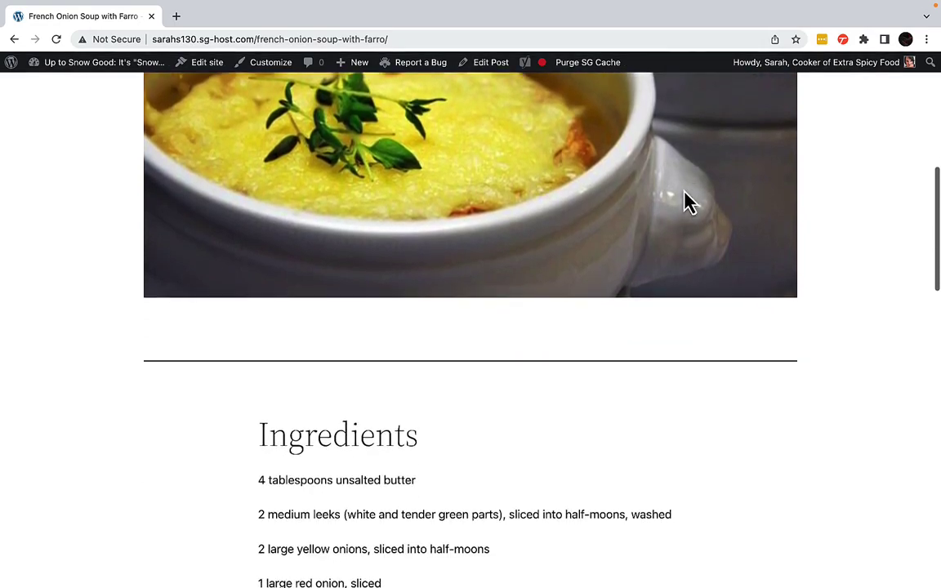
scroll(686, 200, down, 3)
scroll(687, 200, down, 1)
scroll(687, 200, down, 3)
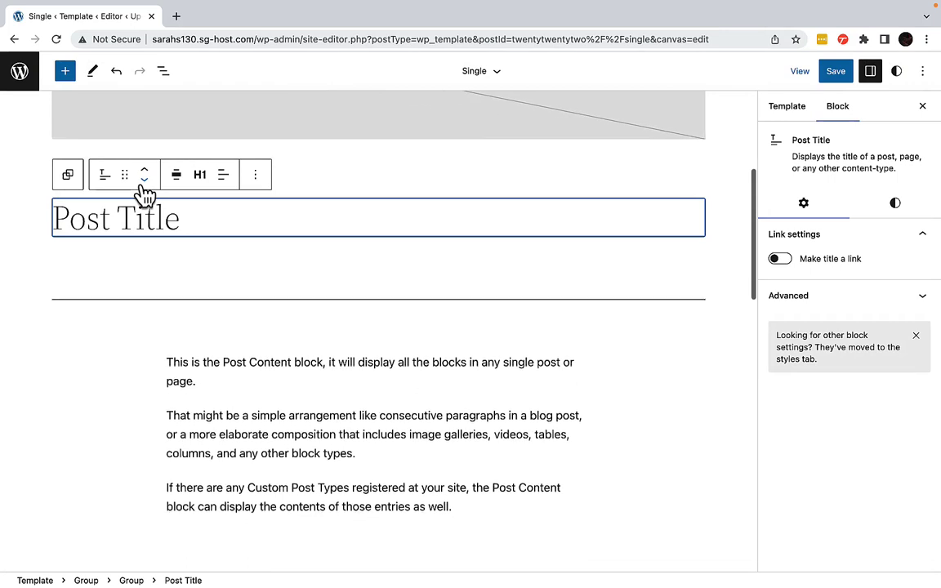
Insert a Post Date block directly after the Post Title block using /date
click(255, 177)
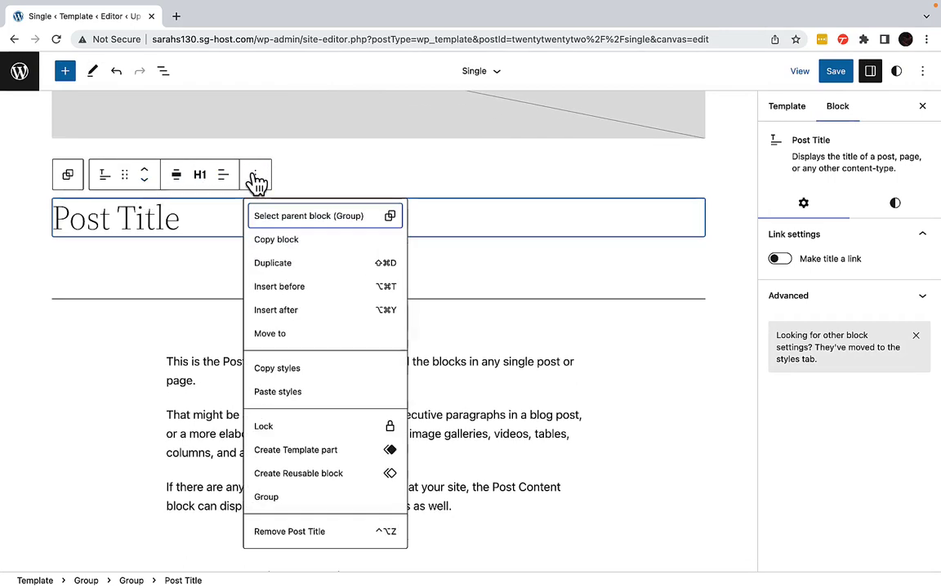
click(276, 315)
text(/da)
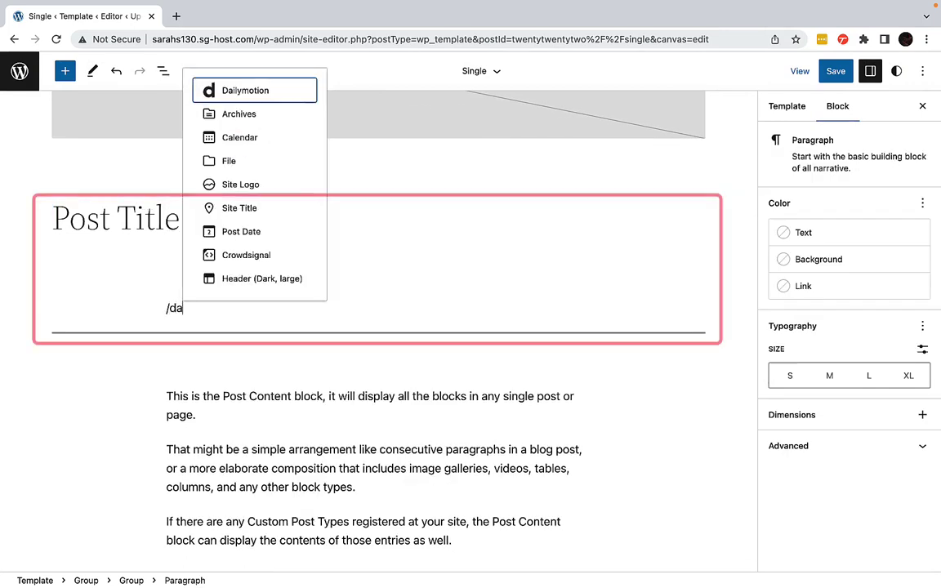
text(te)
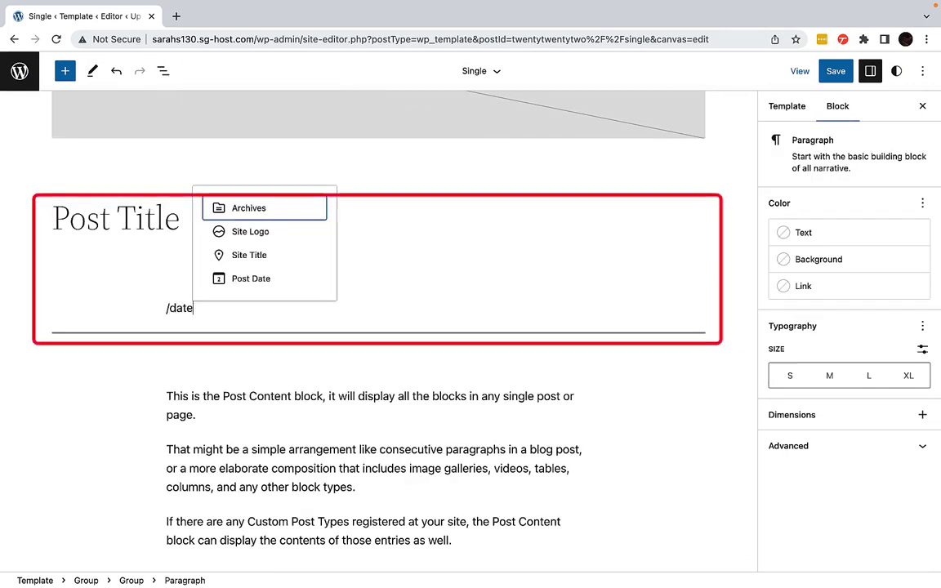
click(253, 280)
Save the Single template and scroll the post to confirm its date appears
click(835, 73)
click(835, 73)
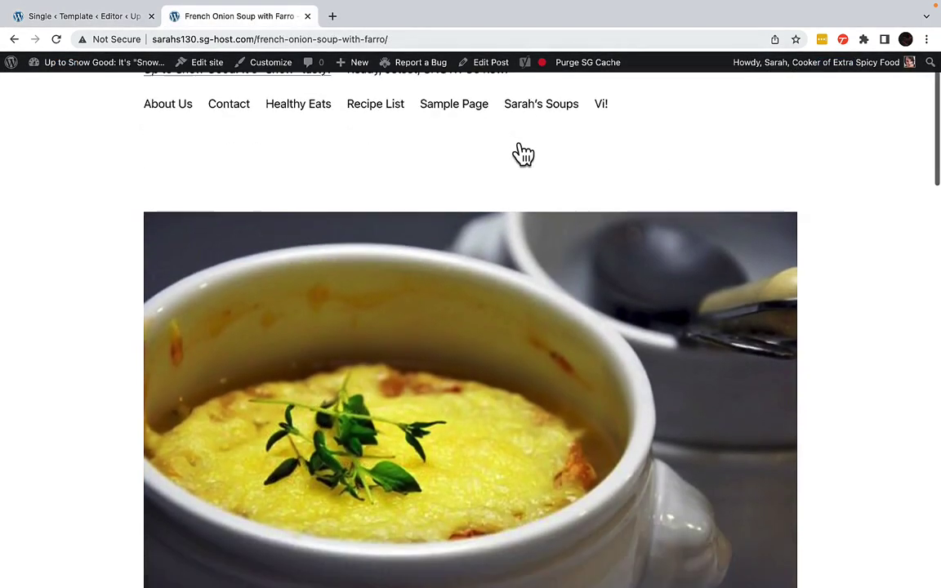
scroll(523, 154, down, 3)
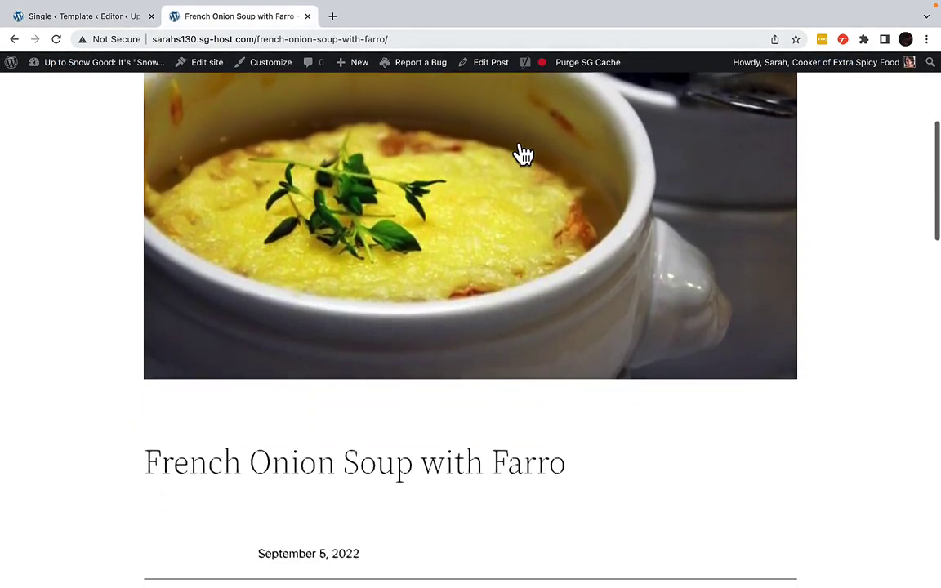
scroll(523, 153, down, 3)
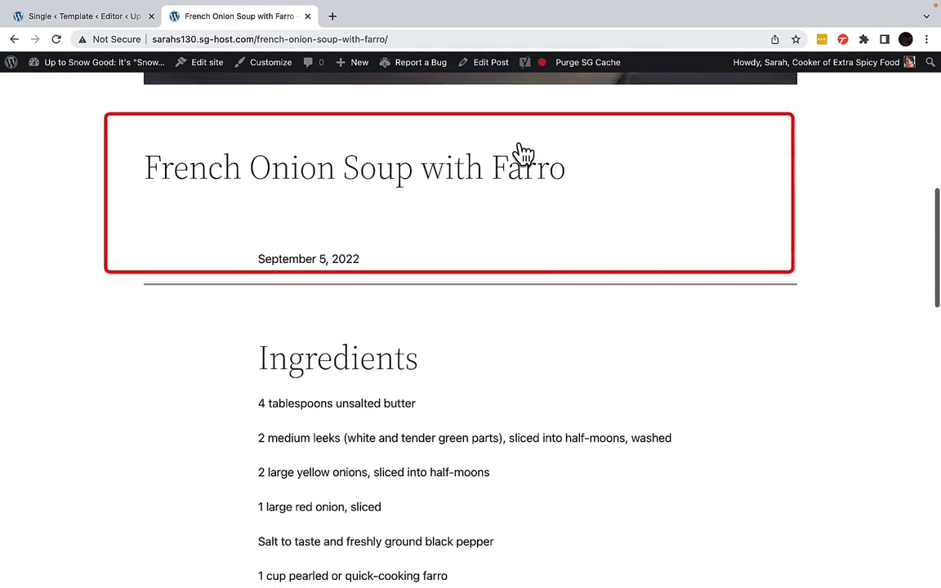
scroll(523, 153, down, 1)
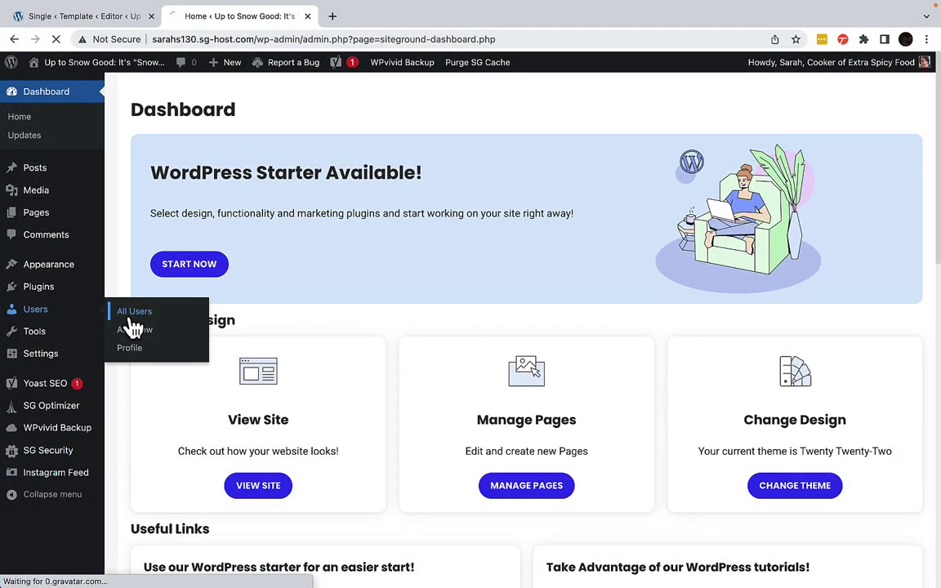
Open the All Users list, then scroll through the SEO plugin search results
click(133, 323)
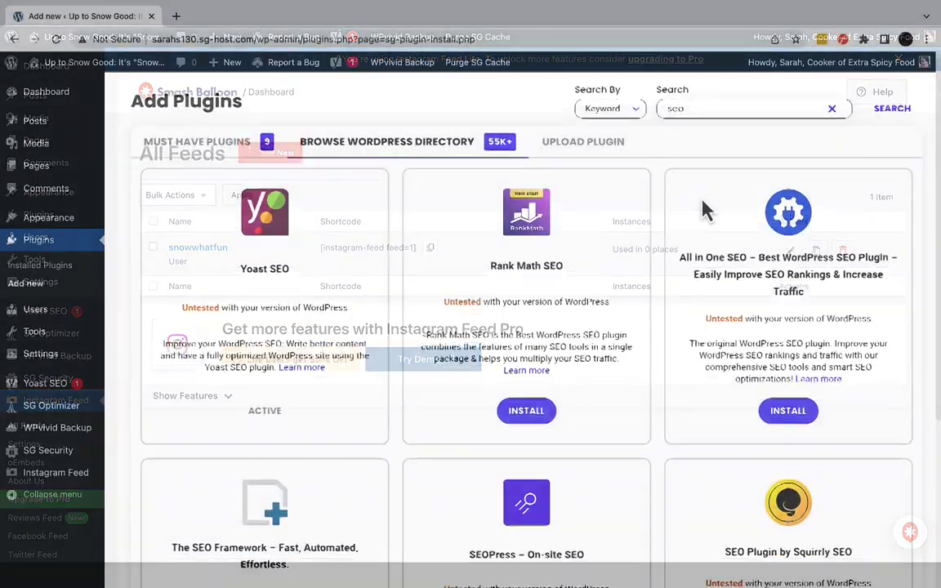
scroll(703, 205, down, 3)
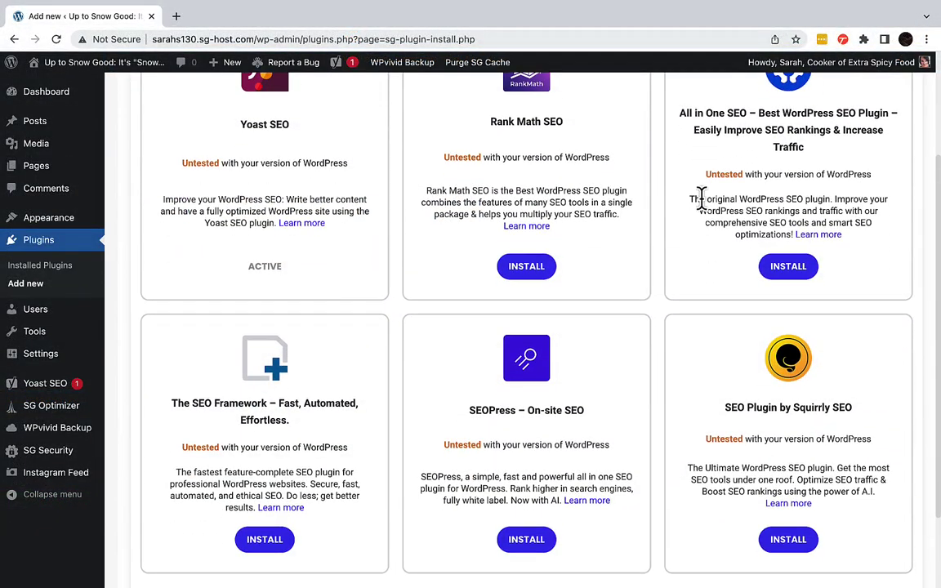
scroll(702, 204, down, 2)
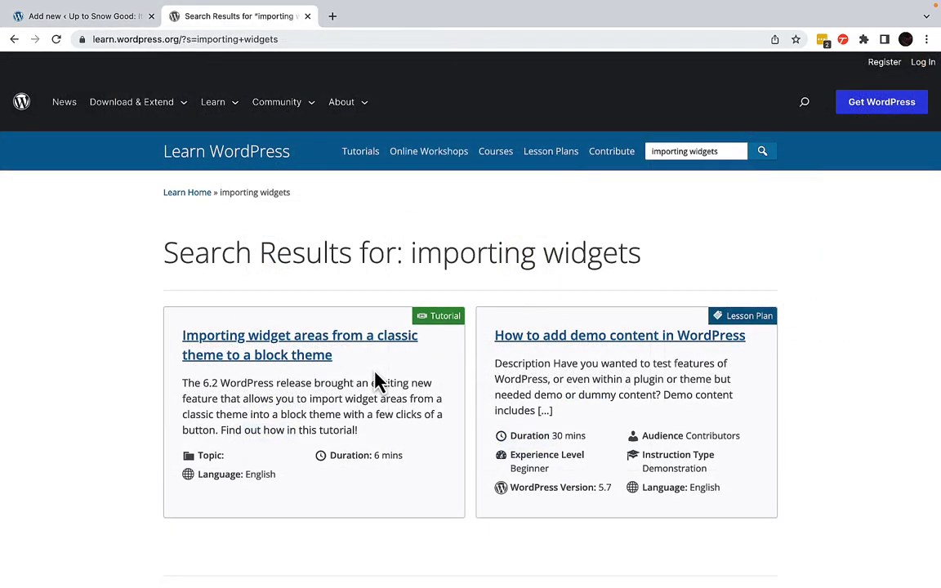
Open the 'Importing widget areas from a classic theme to a block theme' tutorial
drag(242, 402, 343, 414)
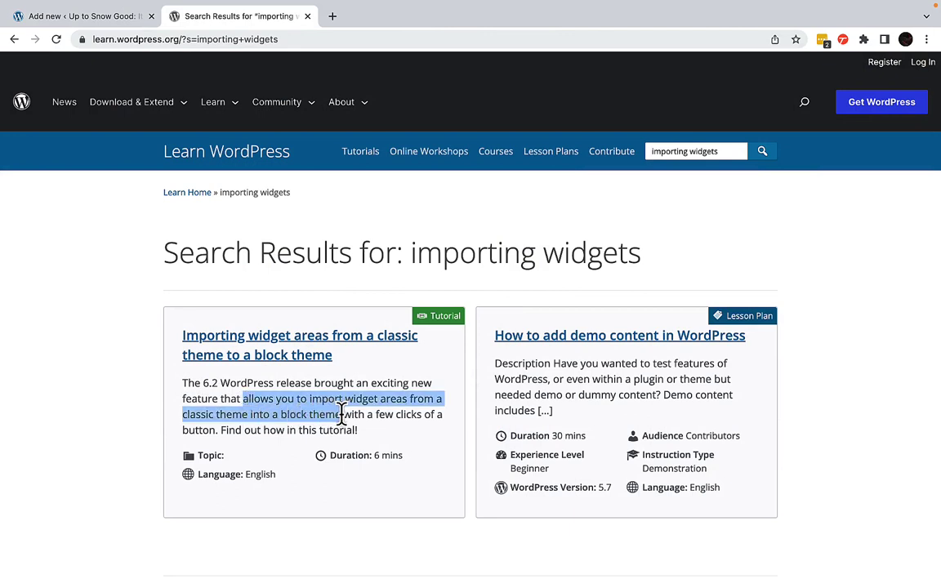
click(303, 368)
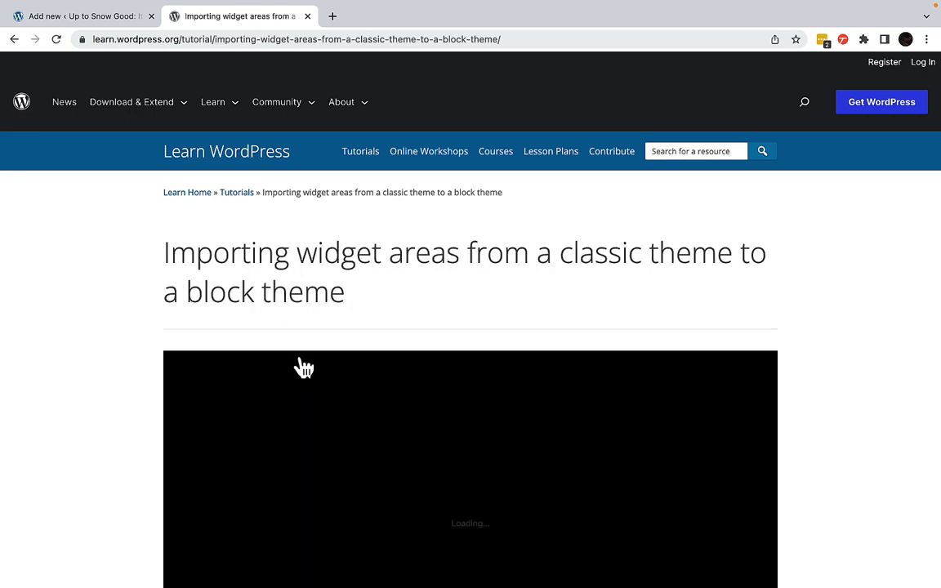
scroll(302, 368, down, 5)
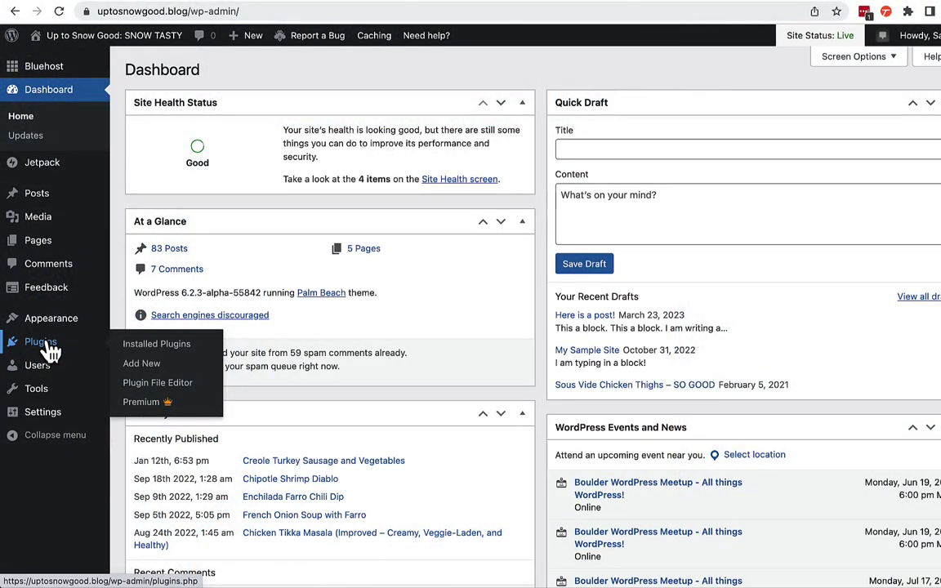
Search Plugins > Add New for 'backup' and scroll through the results
click(131, 366)
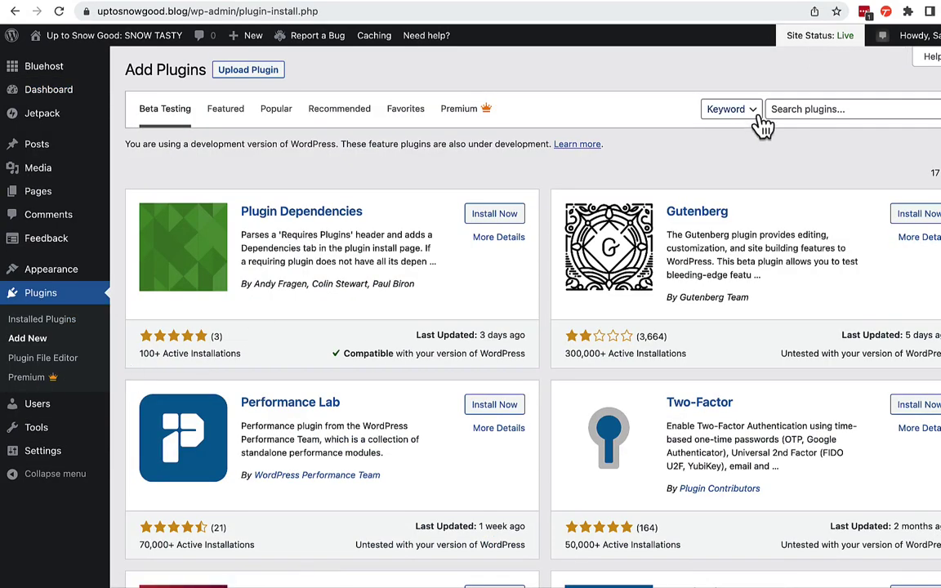
click(770, 109)
text(backup)
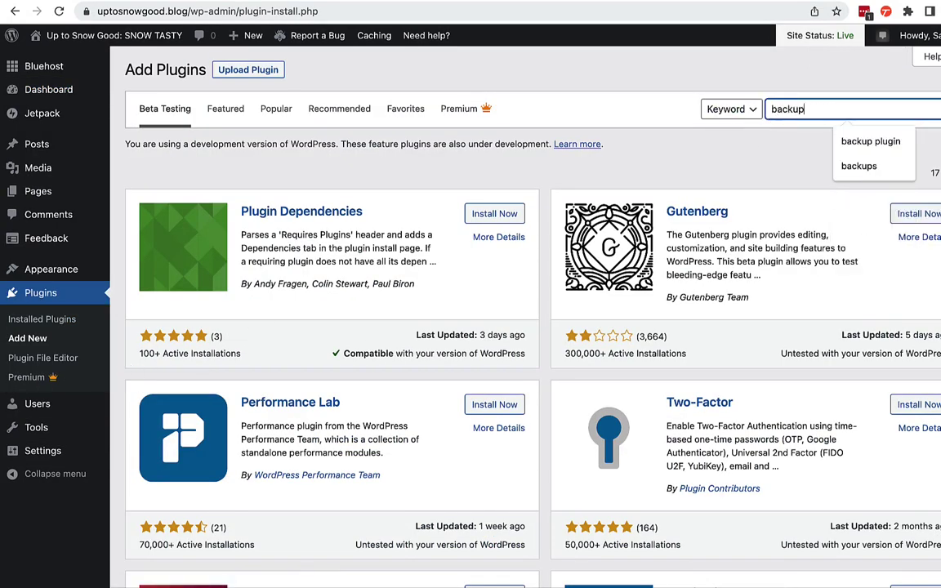
key(Return)
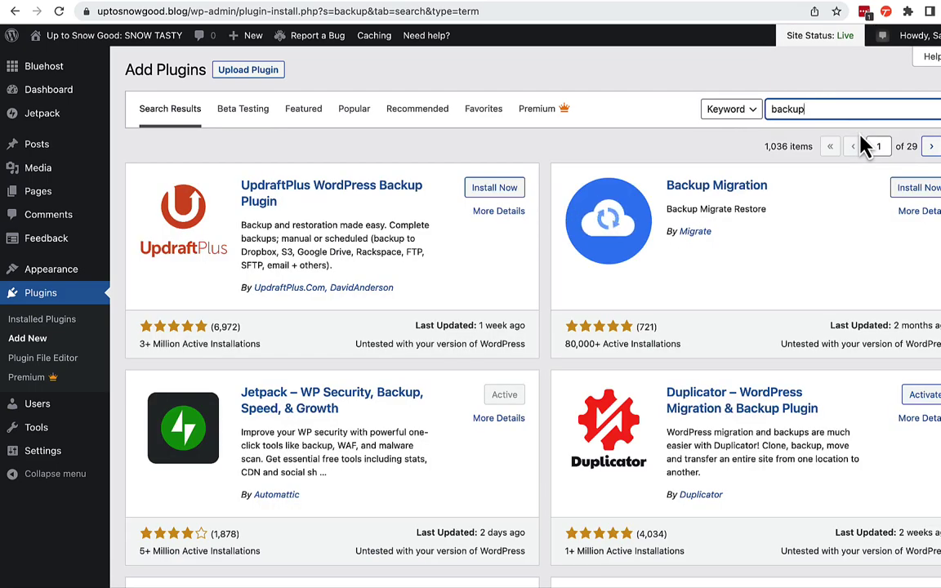
scroll(887, 309, down, 5)
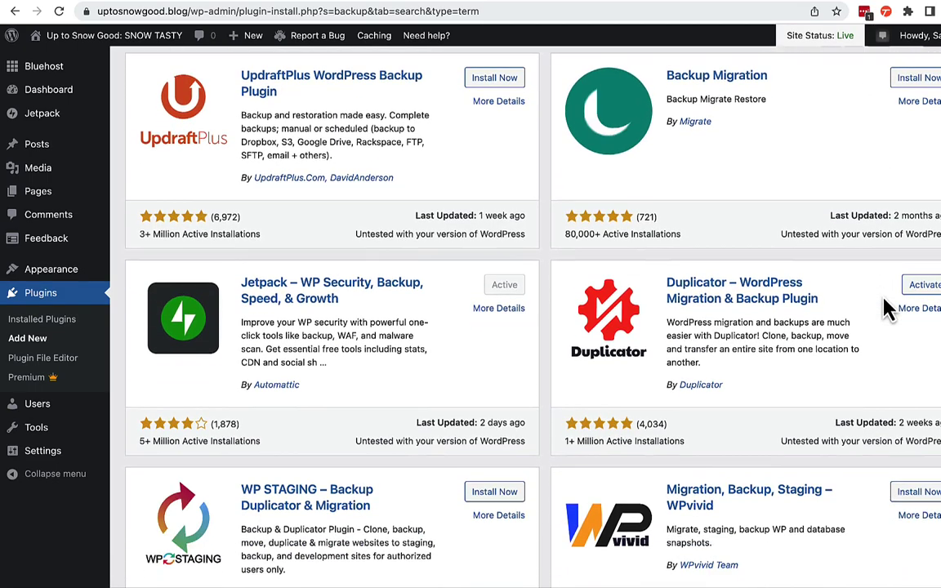
scroll(887, 309, down, 3)
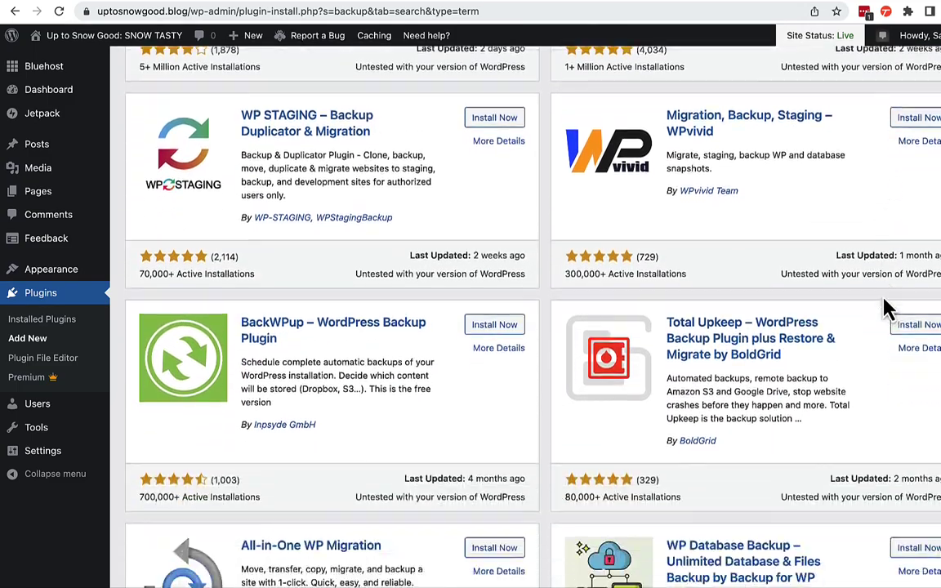
scroll(888, 309, down, 3)
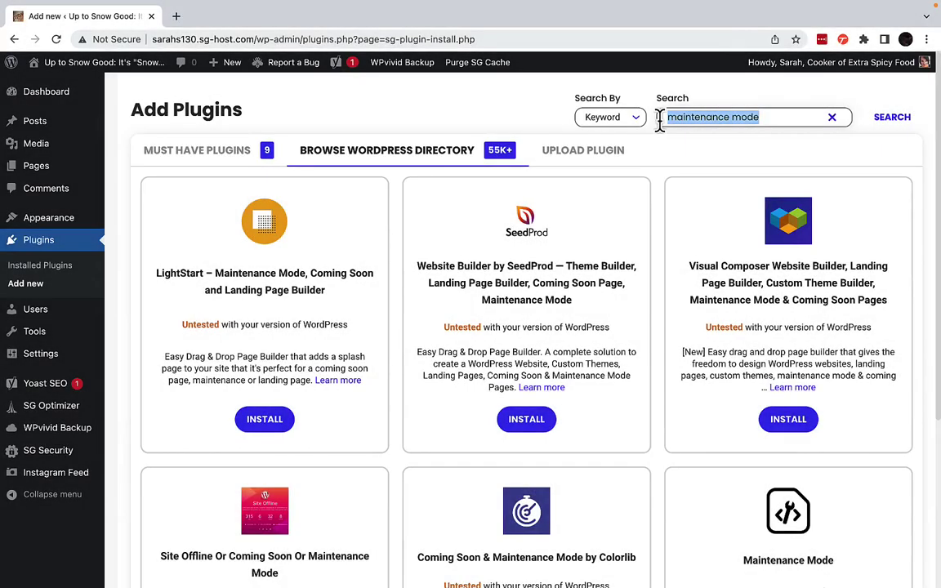
Scroll the maintenance mode plugin results and load more of them
scroll(655, 290, down, 2)
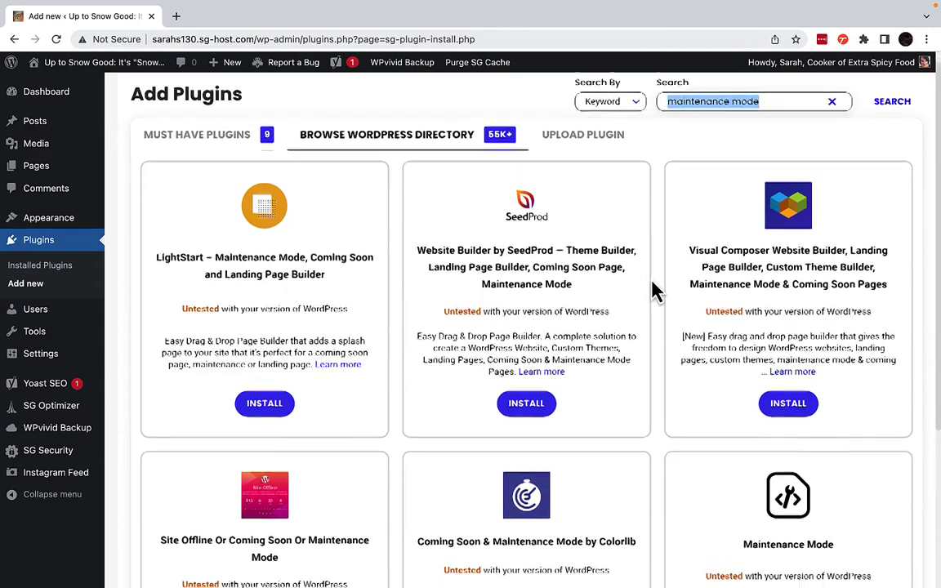
scroll(654, 291, down, 3)
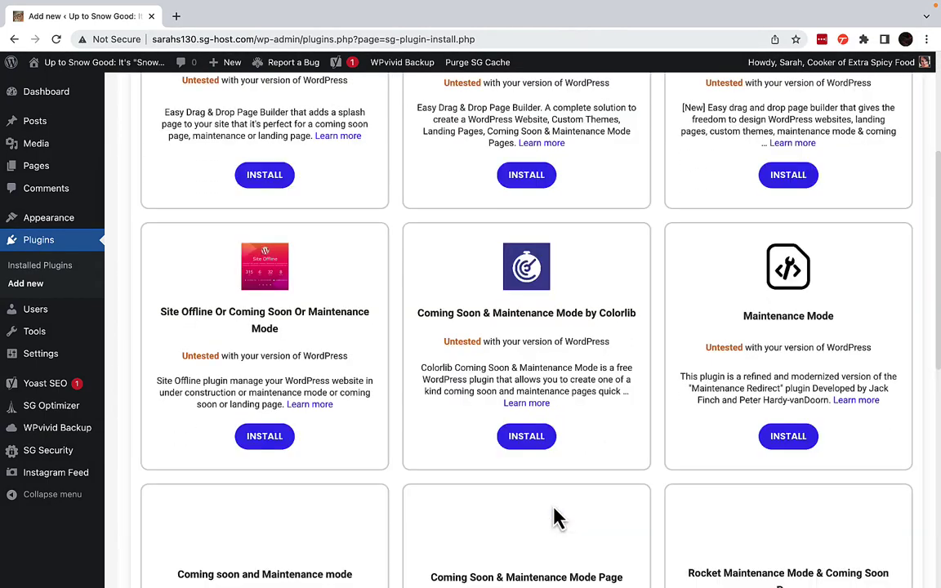
scroll(556, 516, down, 3)
scroll(554, 514, down, 5)
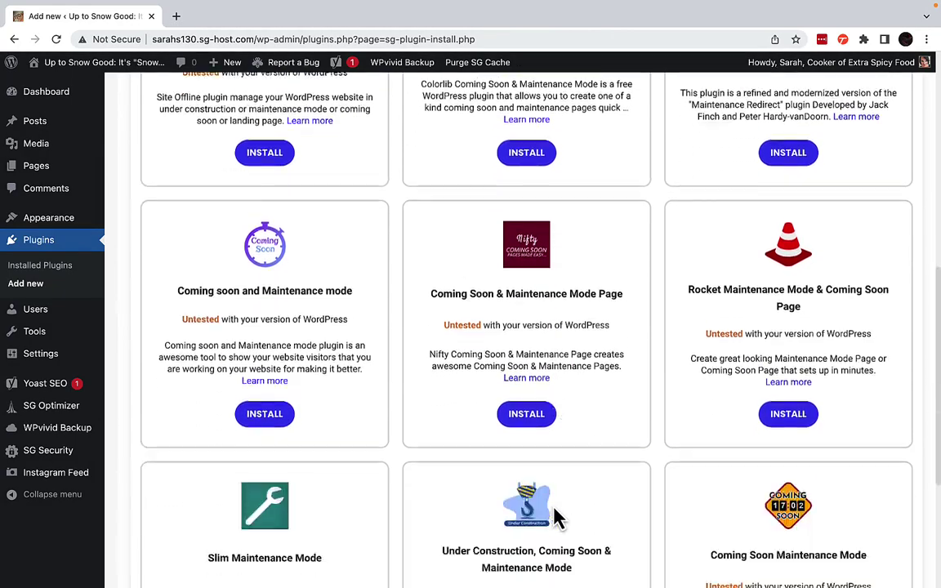
click(553, 504)
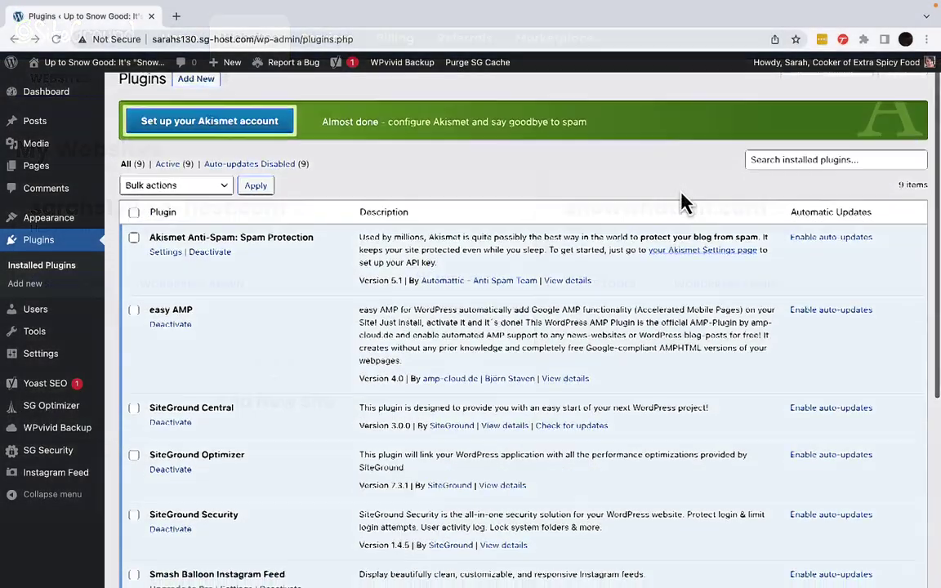
scroll(683, 199, down, 2)
scroll(683, 200, down, 2)
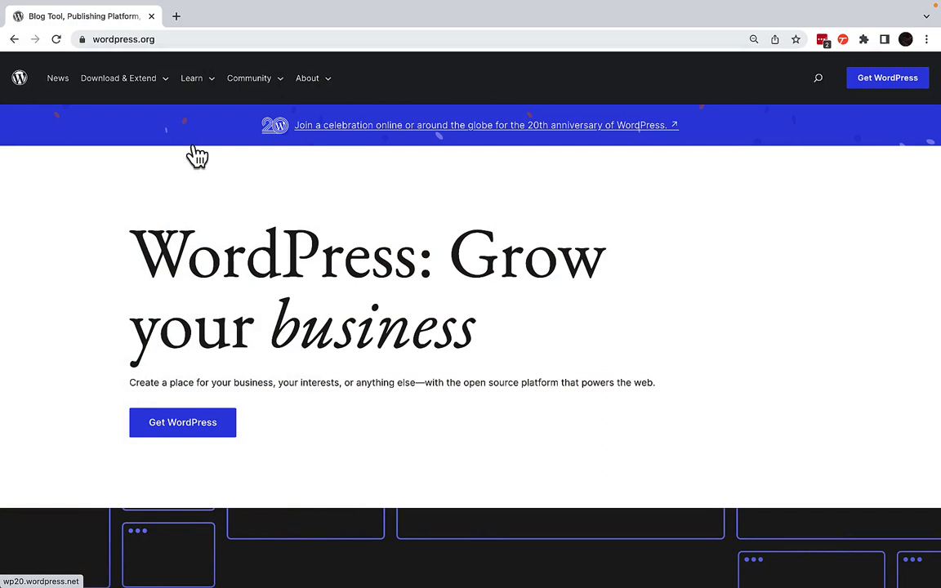
Filter the WordPress.org theme directory to Block Themes and scroll the list
mouse_move(133, 97)
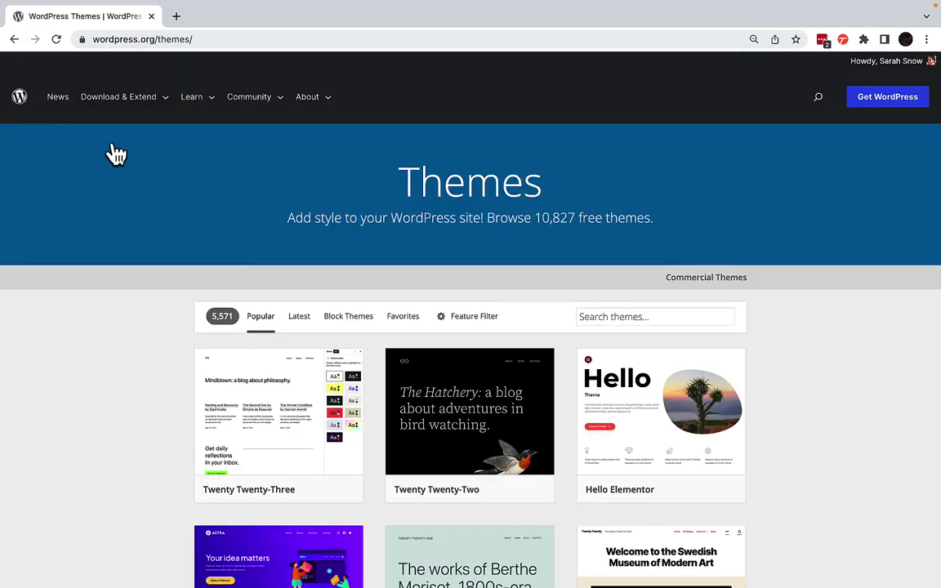
click(339, 330)
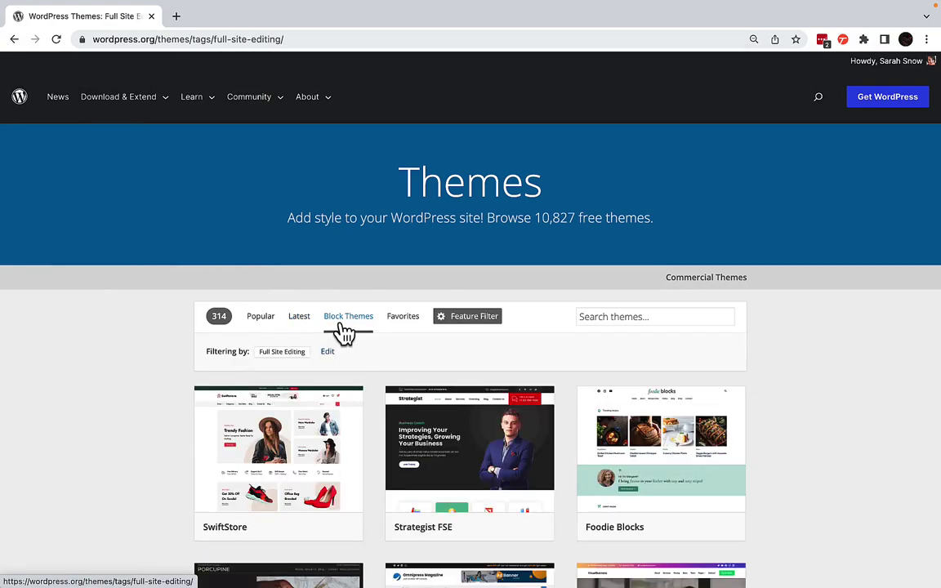
scroll(344, 334, down, 4)
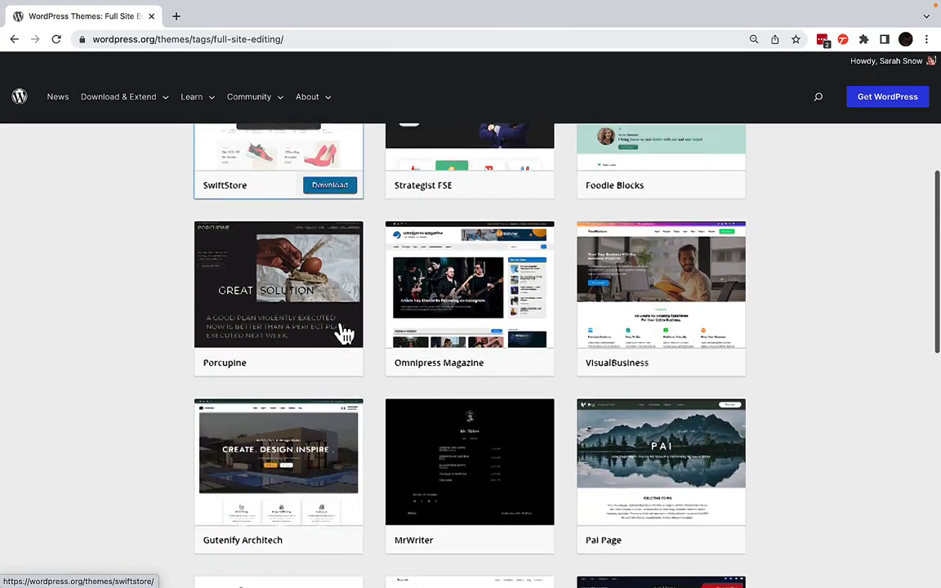
scroll(345, 333, down, 4)
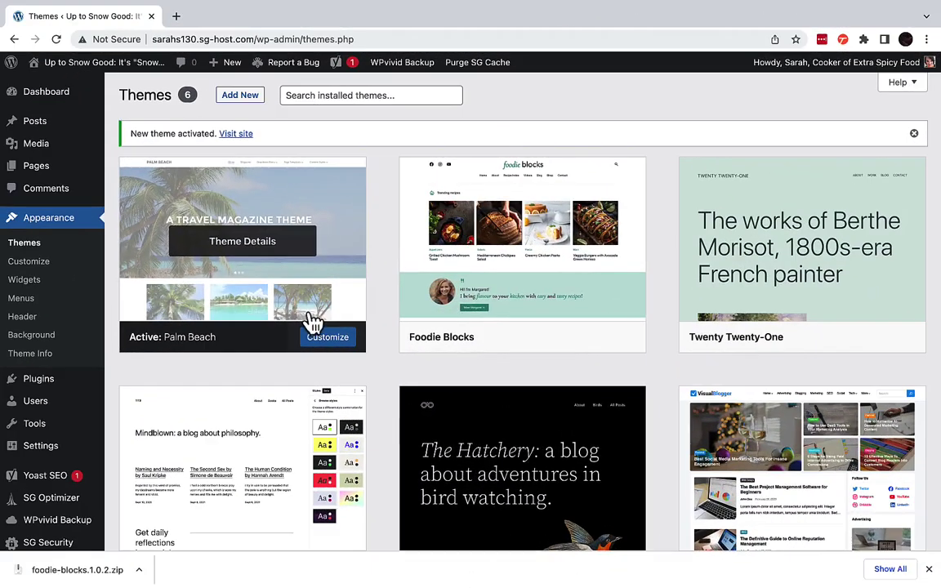
mouse_move(479, 313)
scroll(485, 313, down, 3)
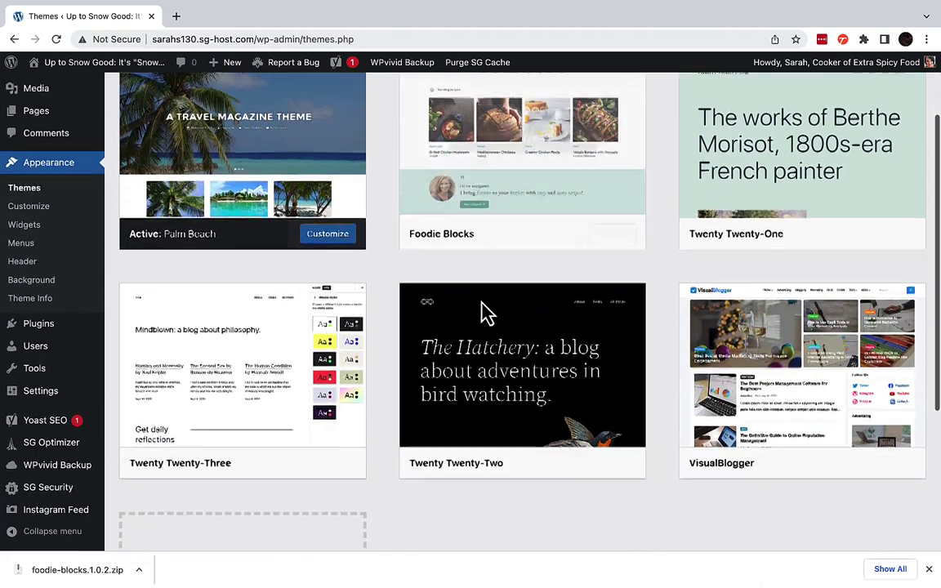
Activate the VisualBlogger theme, then open Appearance > Customize
mouse_move(888, 303)
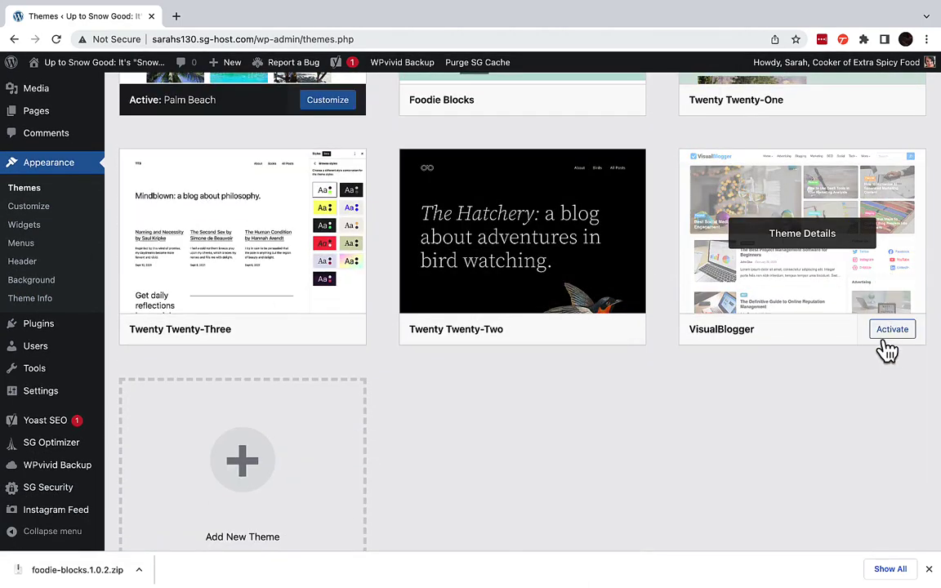
click(907, 337)
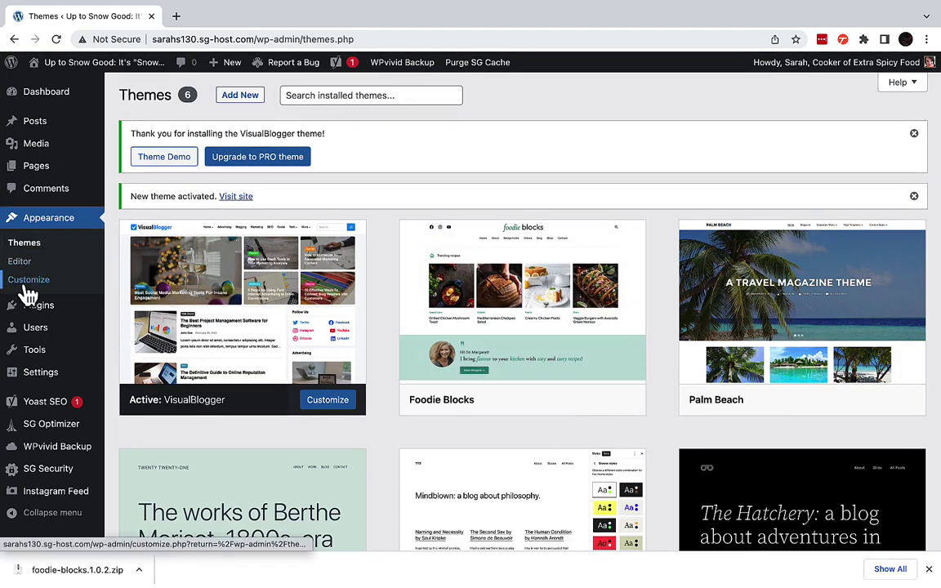
click(27, 282)
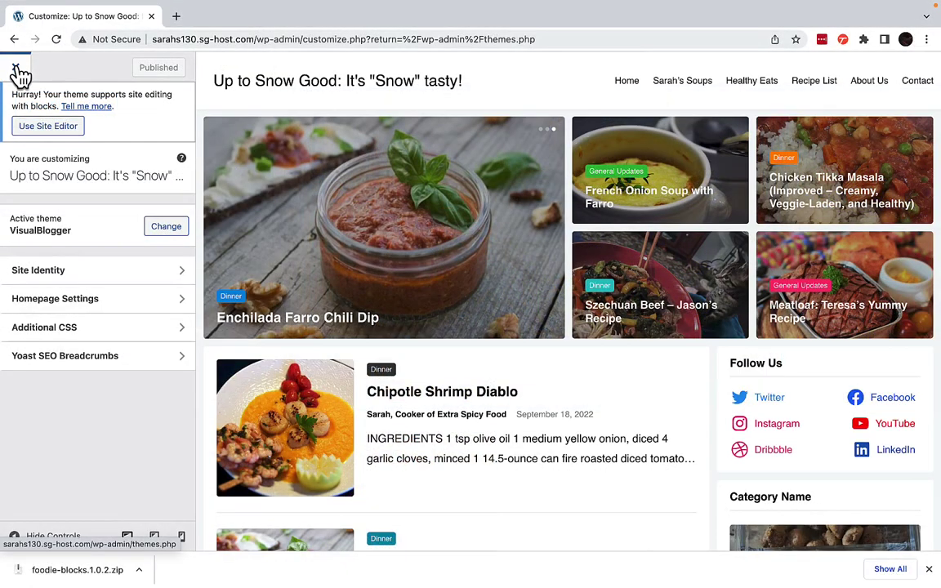
Close the Customizer and scroll through the Installed Plugins list
click(16, 70)
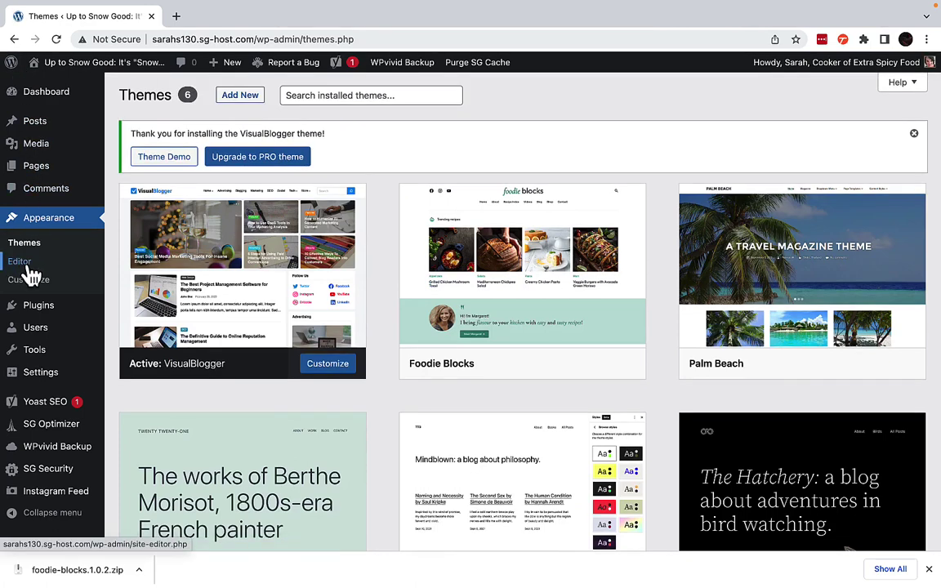
mouse_move(33, 313)
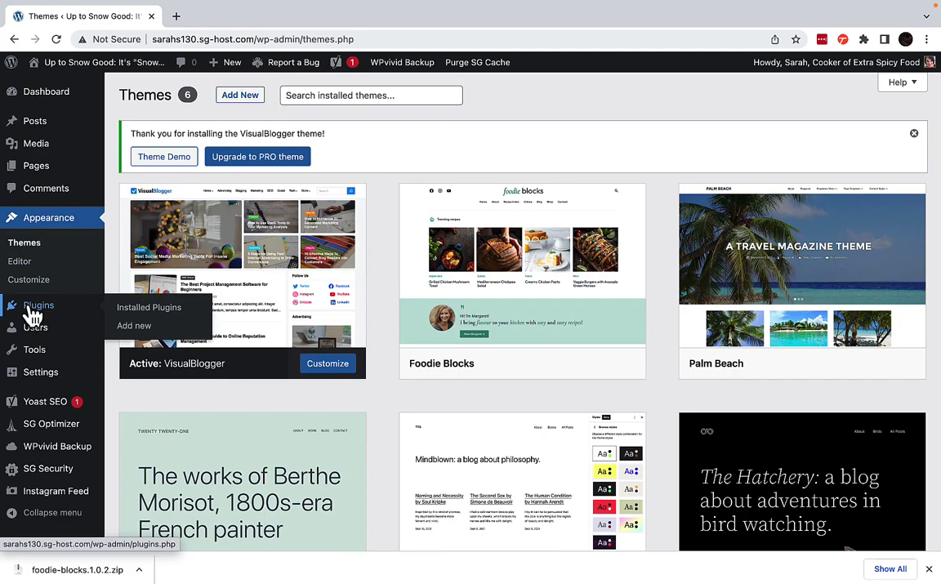
click(143, 308)
scroll(316, 331, down, 5)
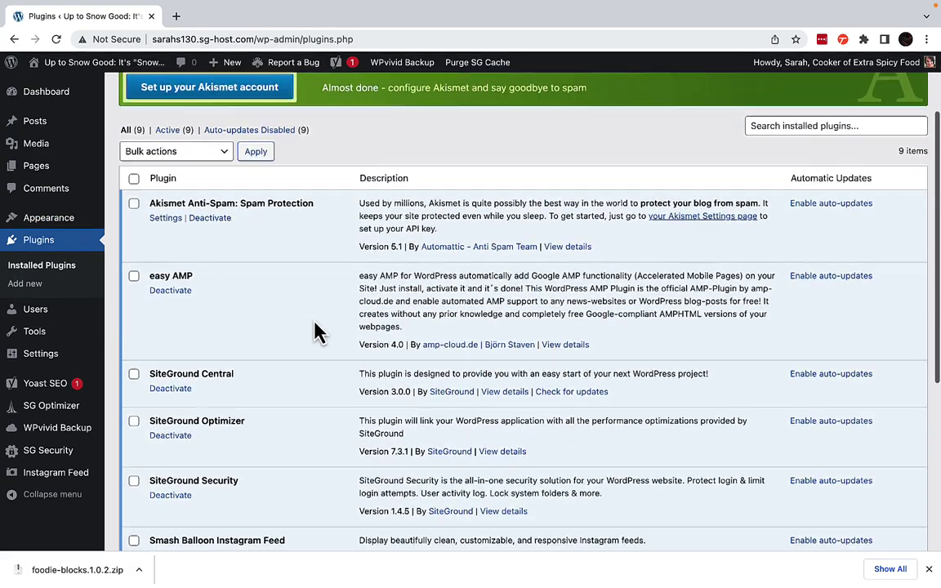
scroll(316, 331, down, 3)
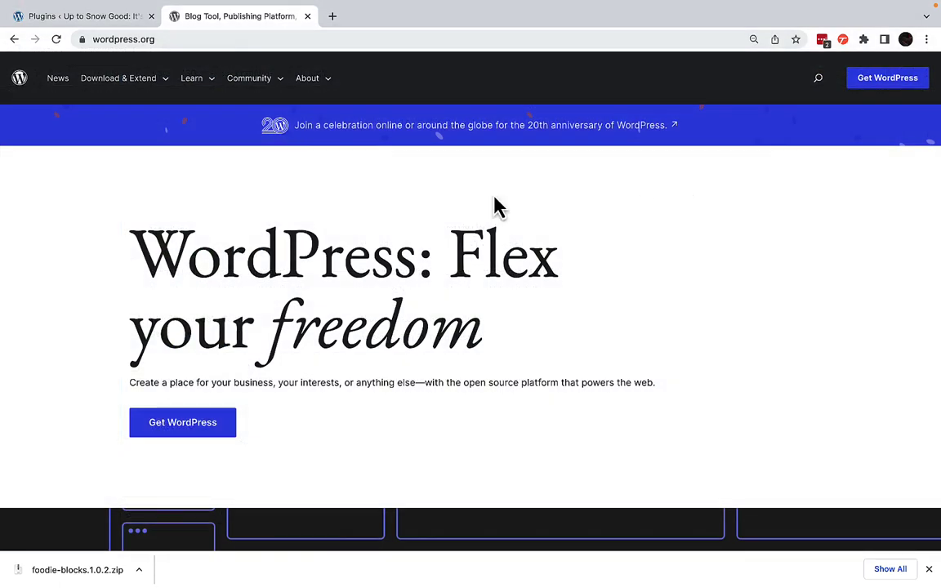
Open all Block-Enabled Plugins on WordPress.org and select Smash Balloon Social Photo Feed
mouse_move(127, 87)
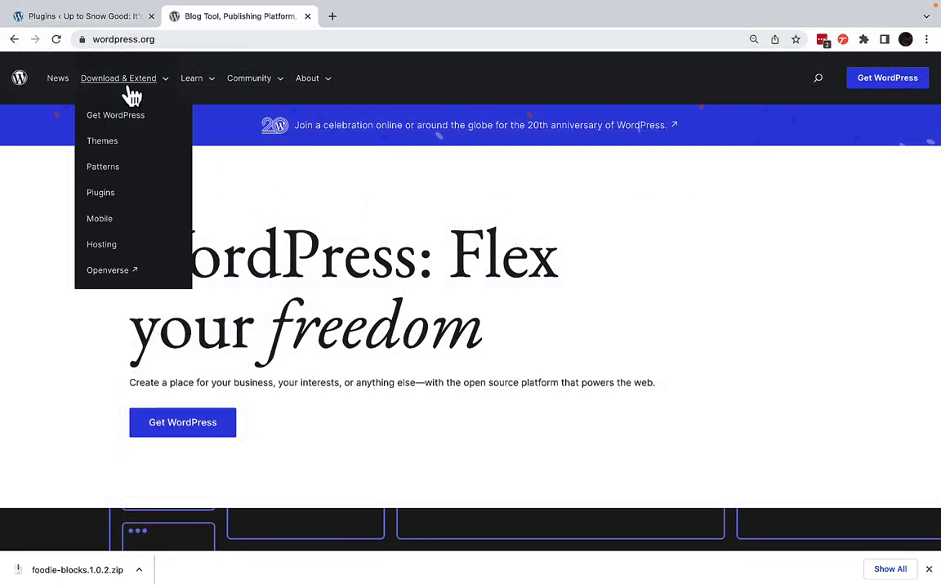
click(102, 193)
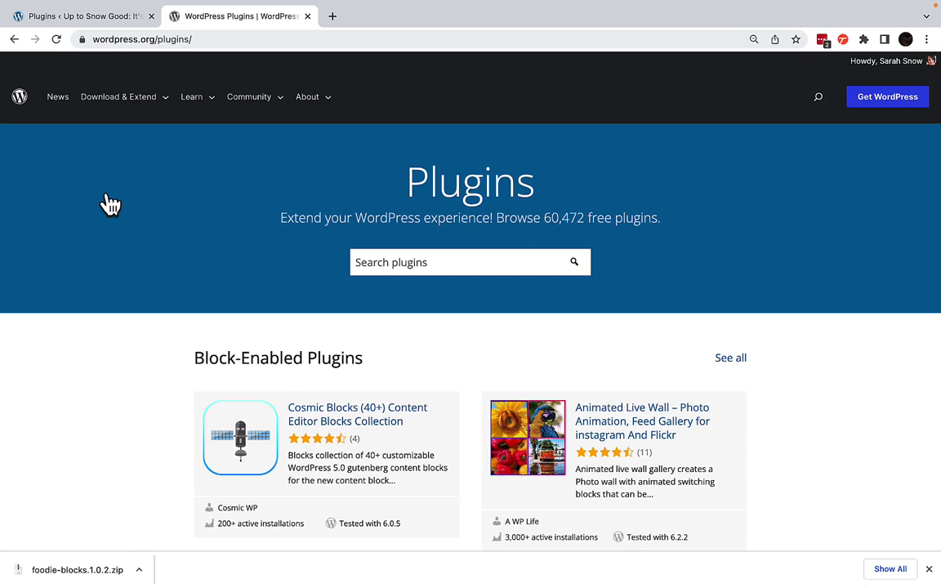
drag(195, 360, 366, 378)
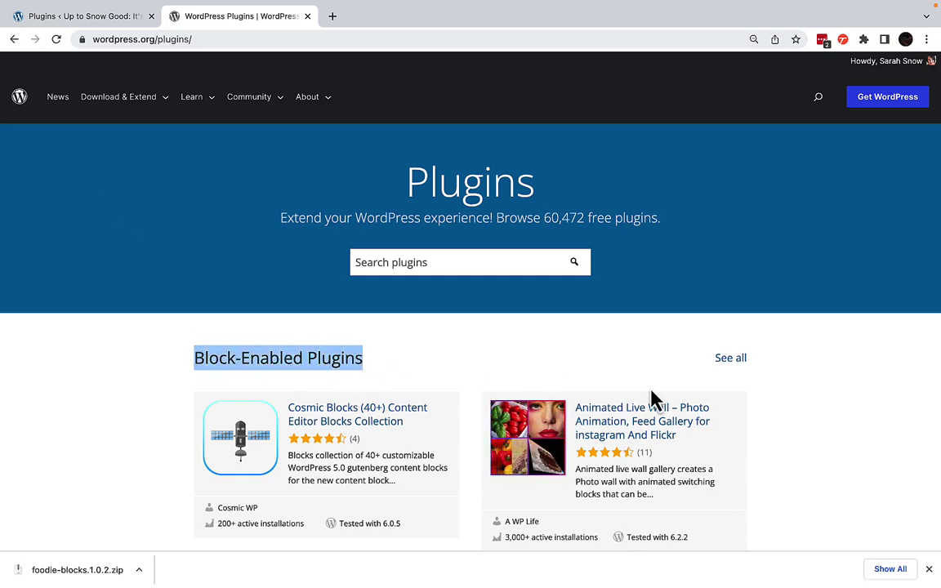
click(735, 369)
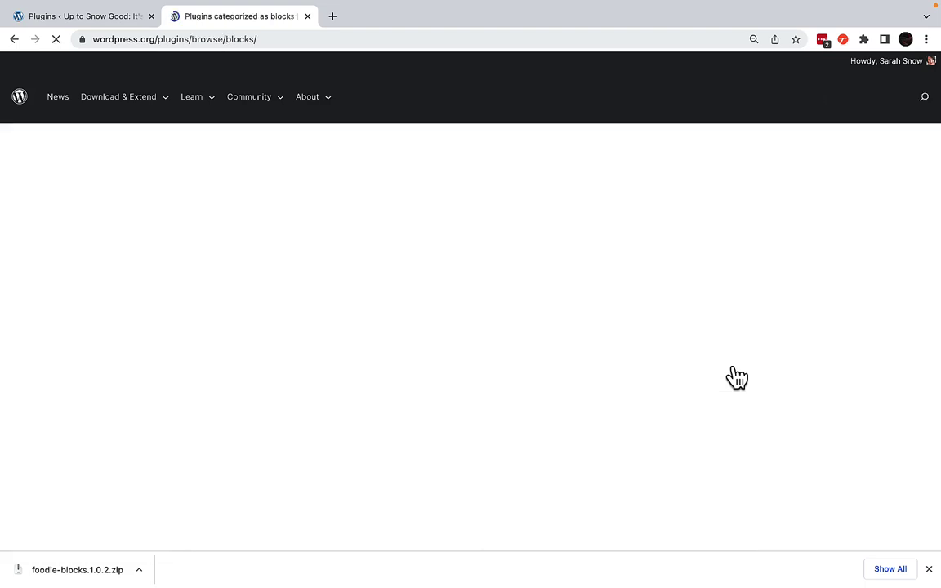
scroll(736, 377, down, 5)
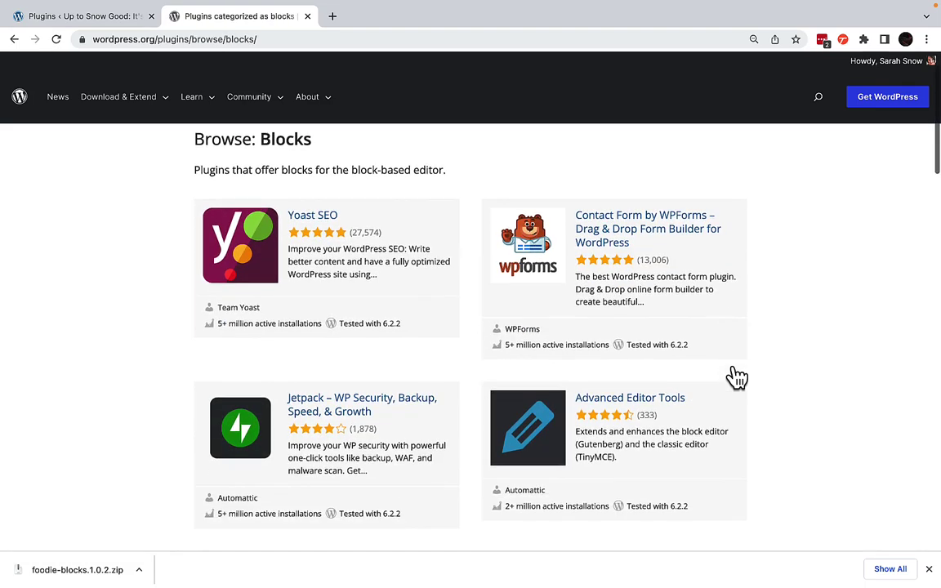
scroll(736, 376, down, 7)
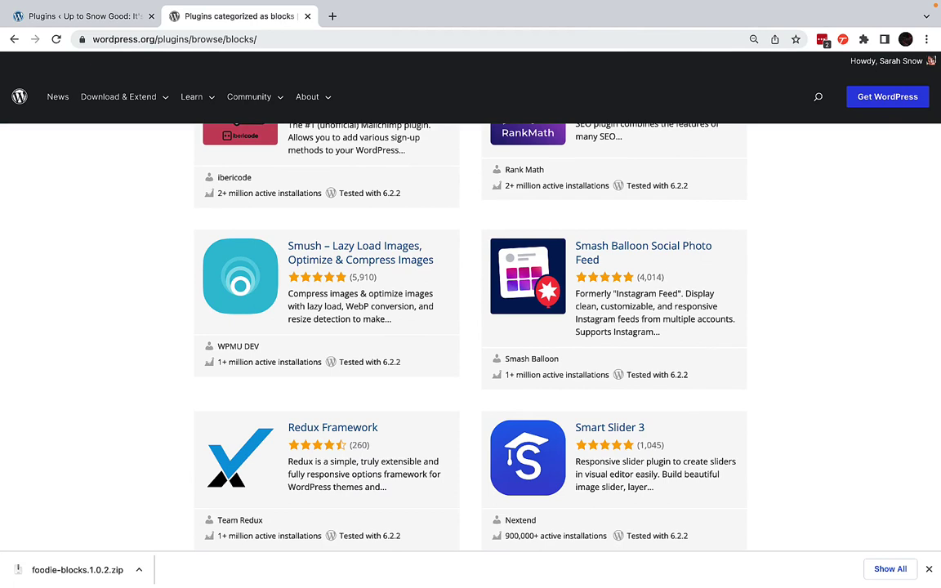
click(648, 258)
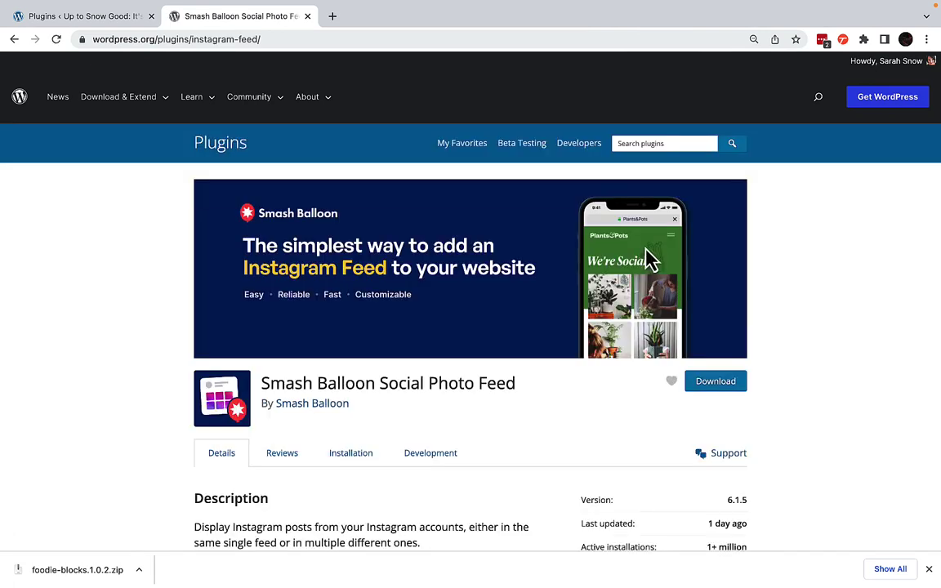
Open the Smash Balloon support forum and search it for 'block theme'
click(744, 462)
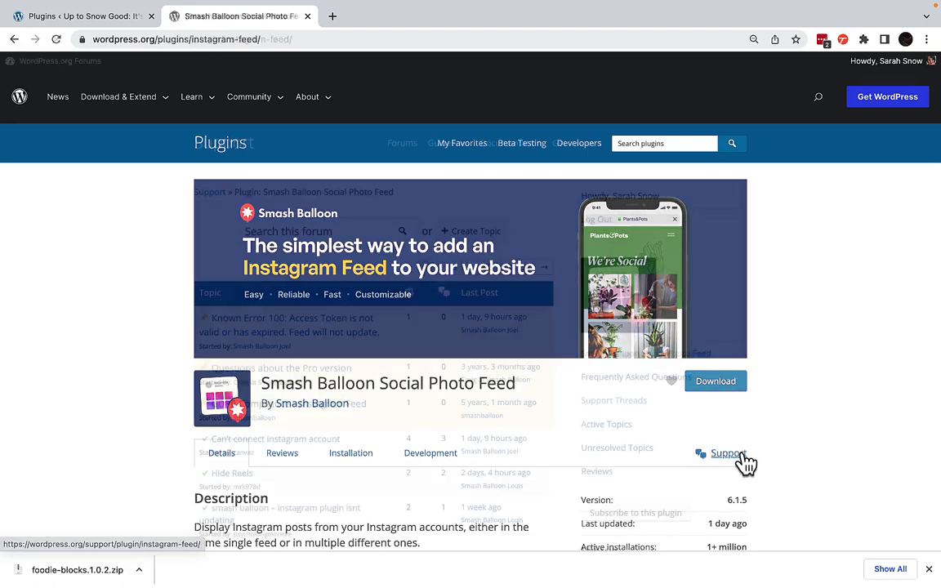
click(351, 234)
text(block theme)
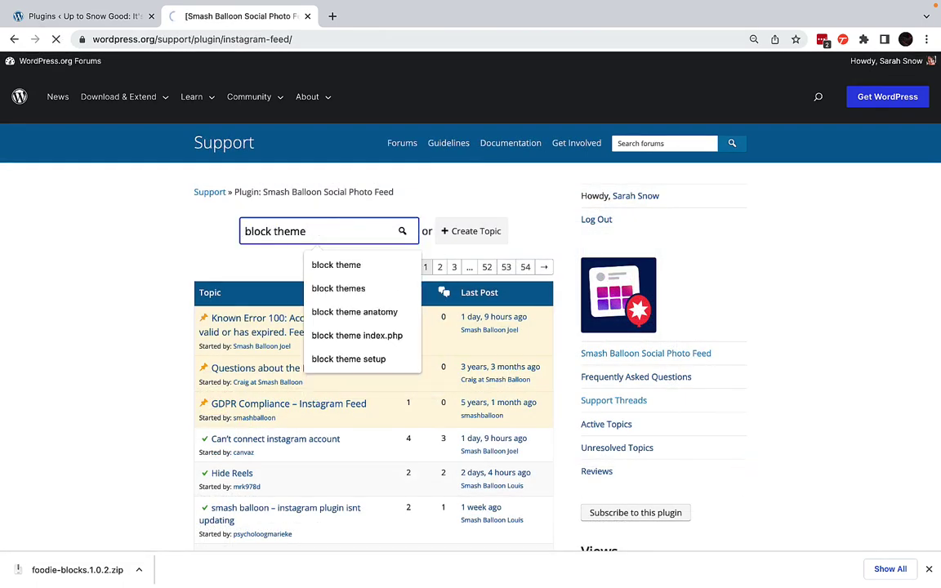
key(Return)
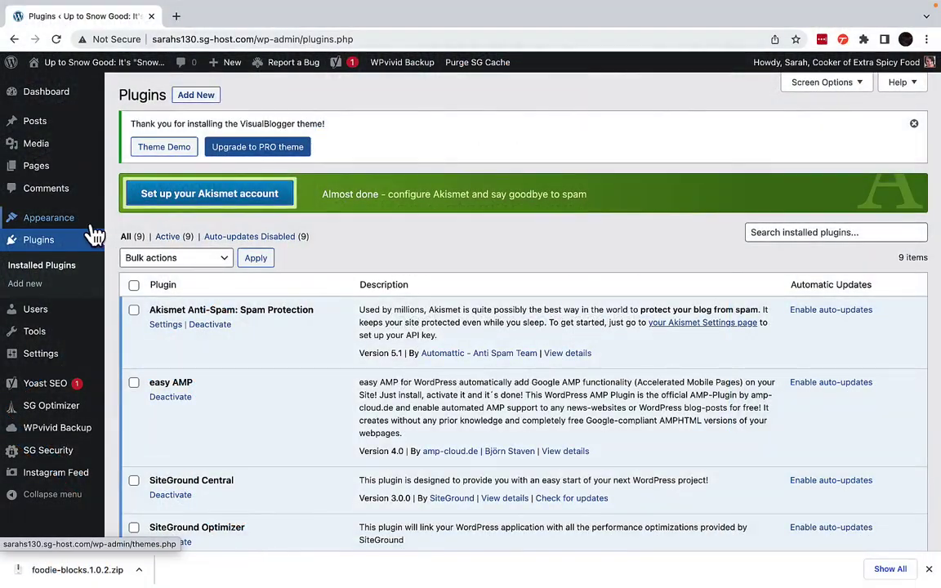
Go to Appearance > Editor in the admin sidebar
mouse_move(52, 229)
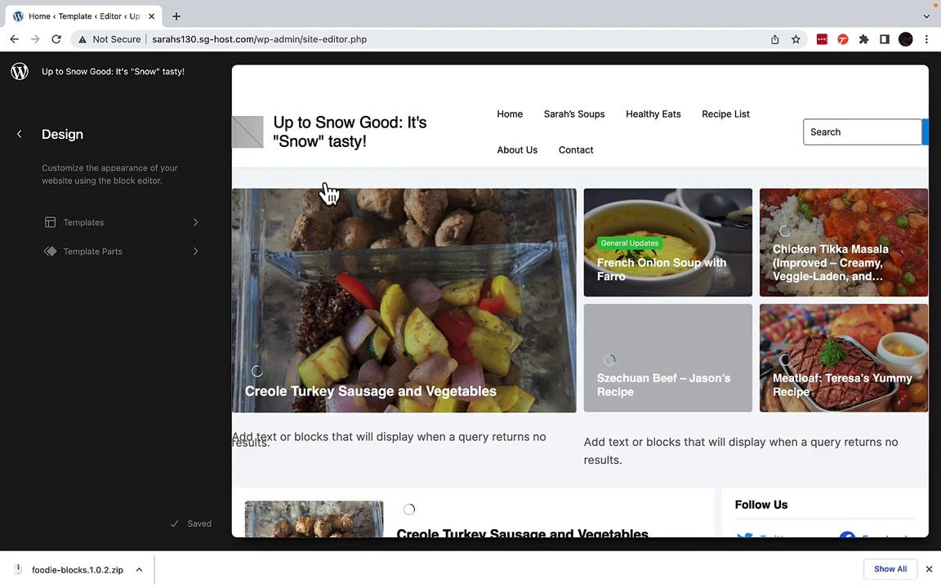
Set the body text font to Inter Sans Serif under Styles > Typography > Text
click(329, 193)
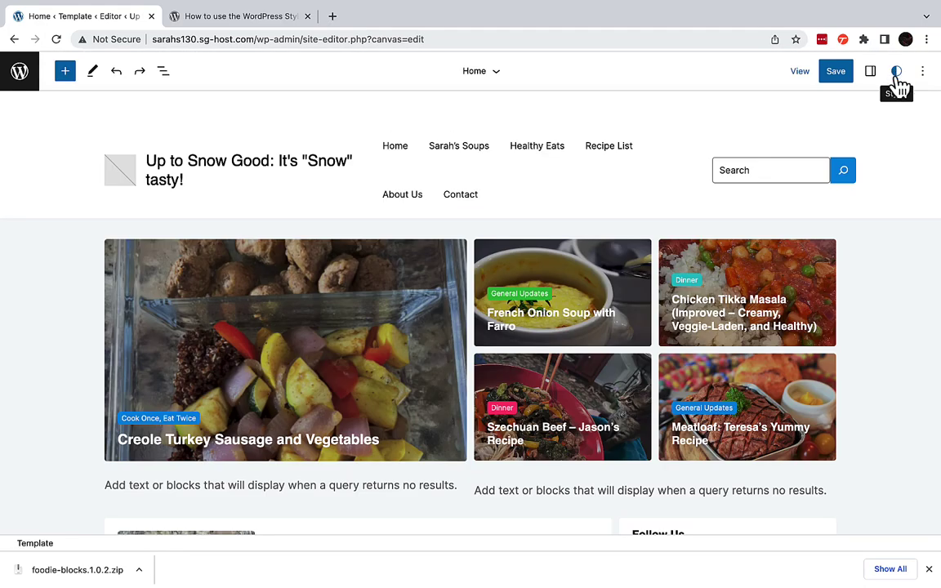
click(897, 71)
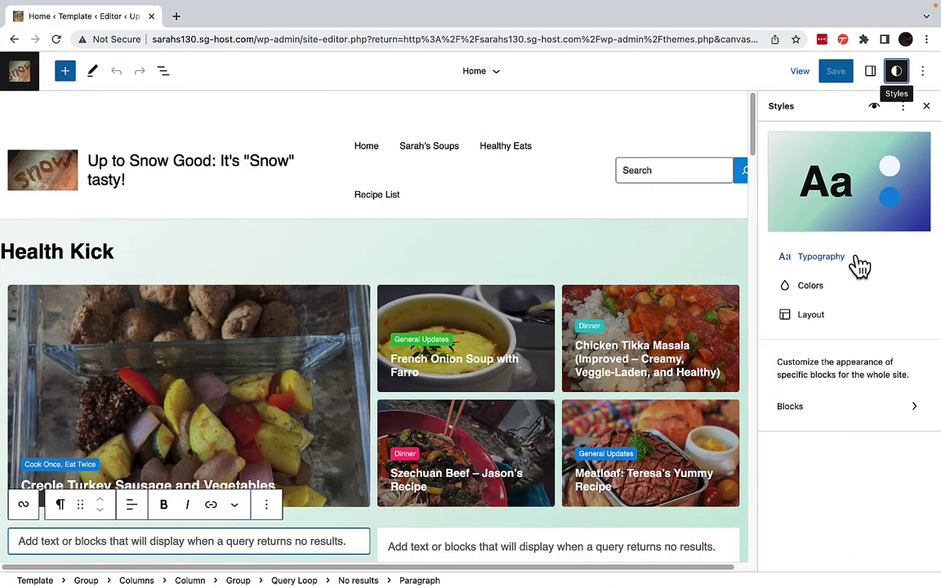
click(821, 256)
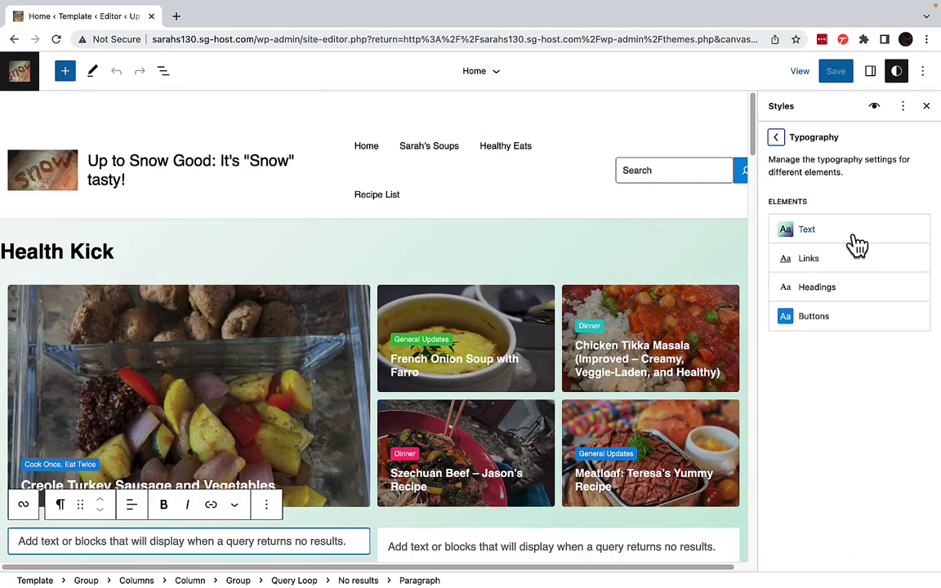
click(855, 244)
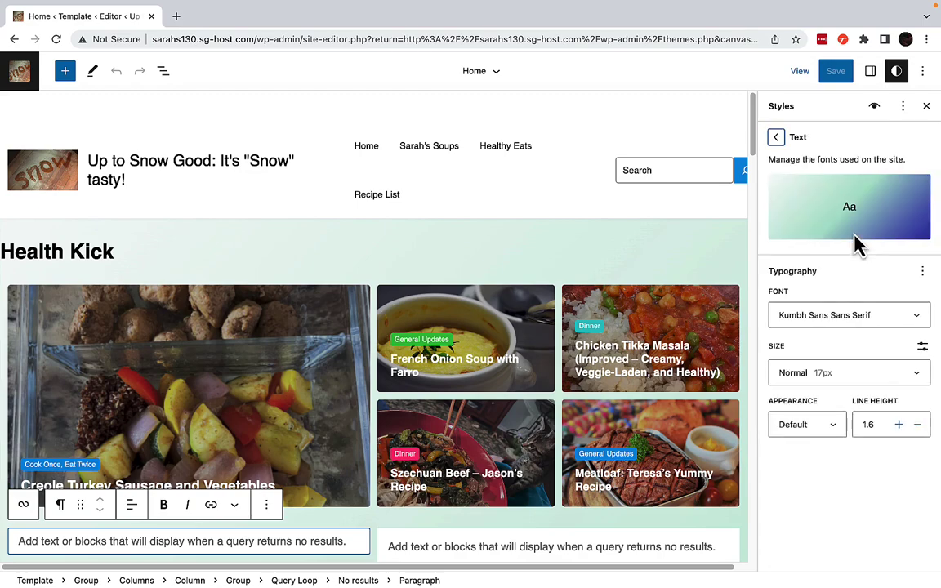
click(855, 319)
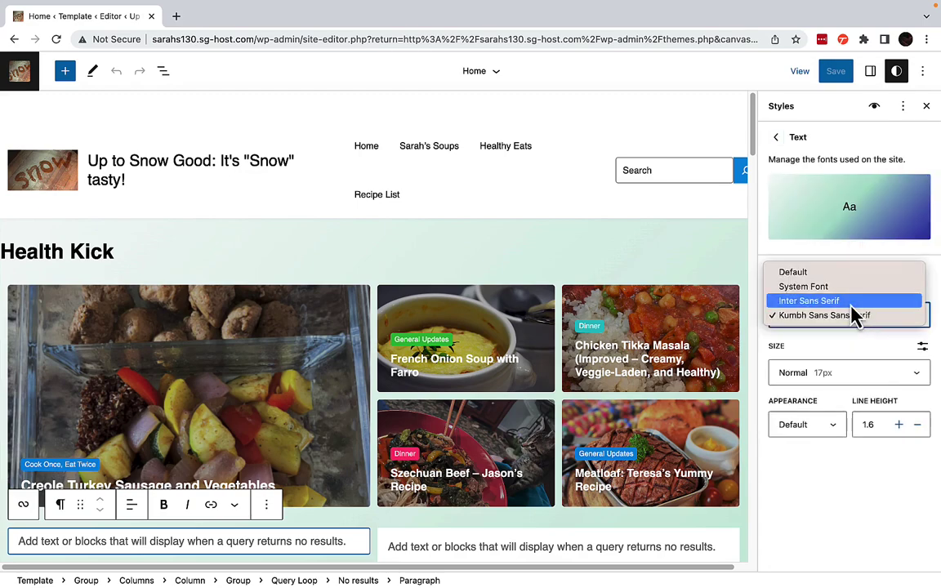
click(809, 301)
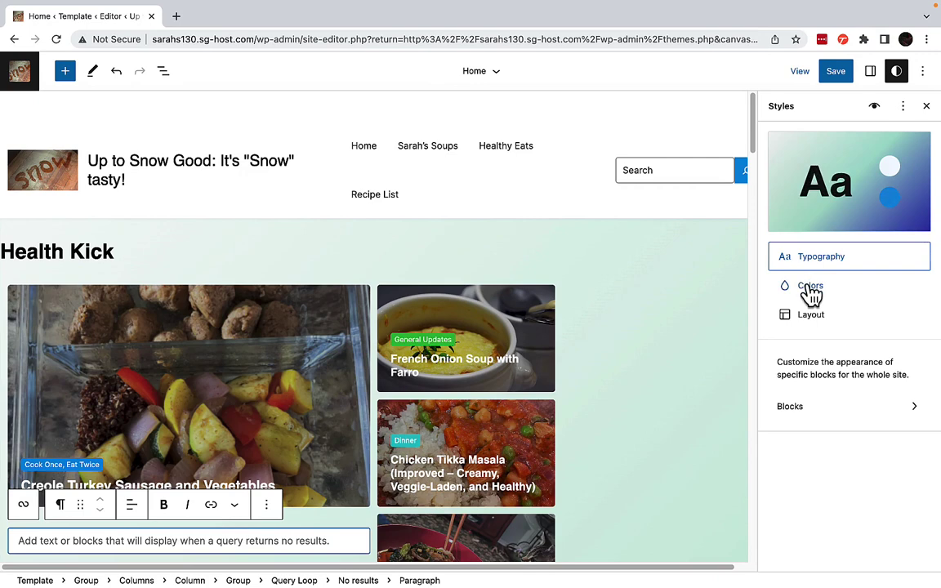
Add padding around the main content area with the Styles > Layout slider
click(809, 287)
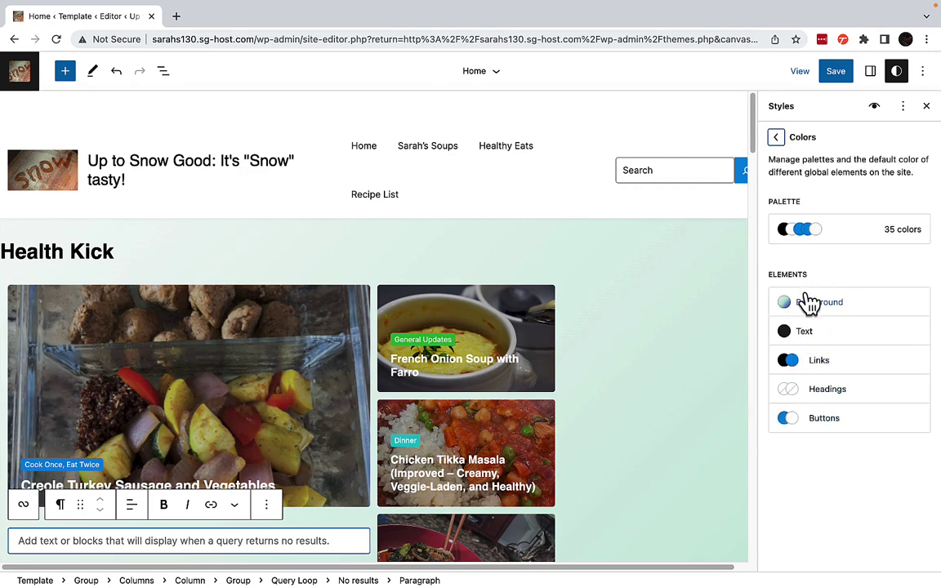
click(776, 138)
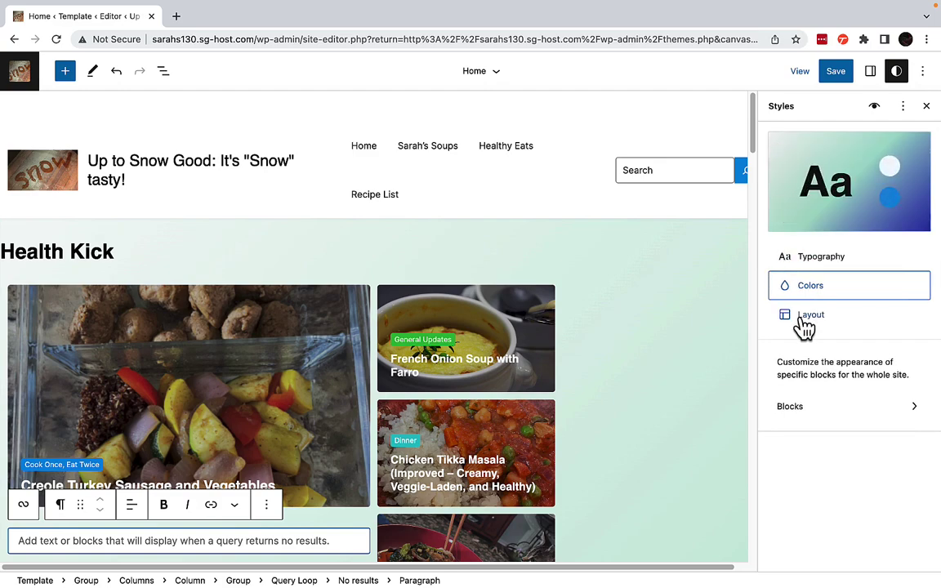
click(799, 315)
mouse_move(861, 281)
mouse_down()
mouse_move(873, 282)
mouse_move(863, 282)
mouse_up()
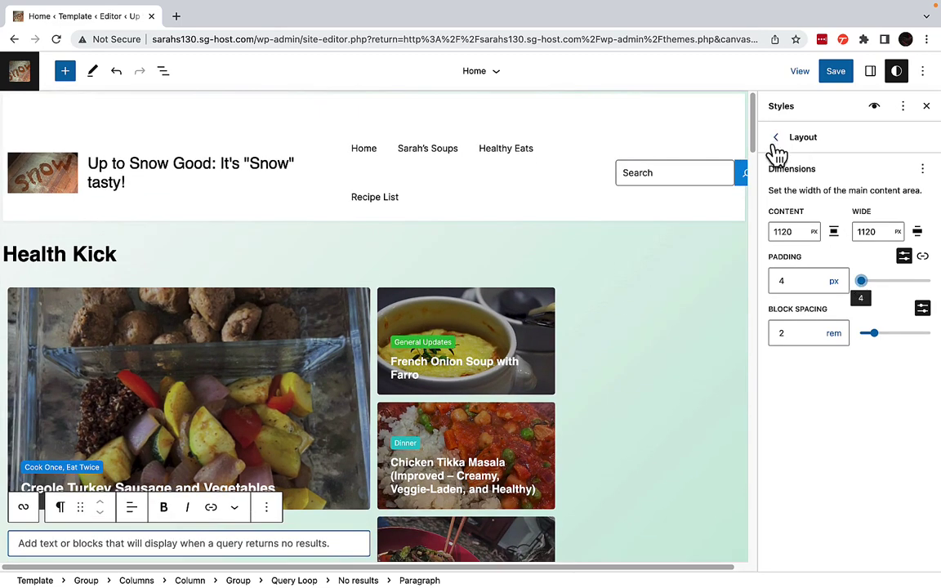
click(777, 137)
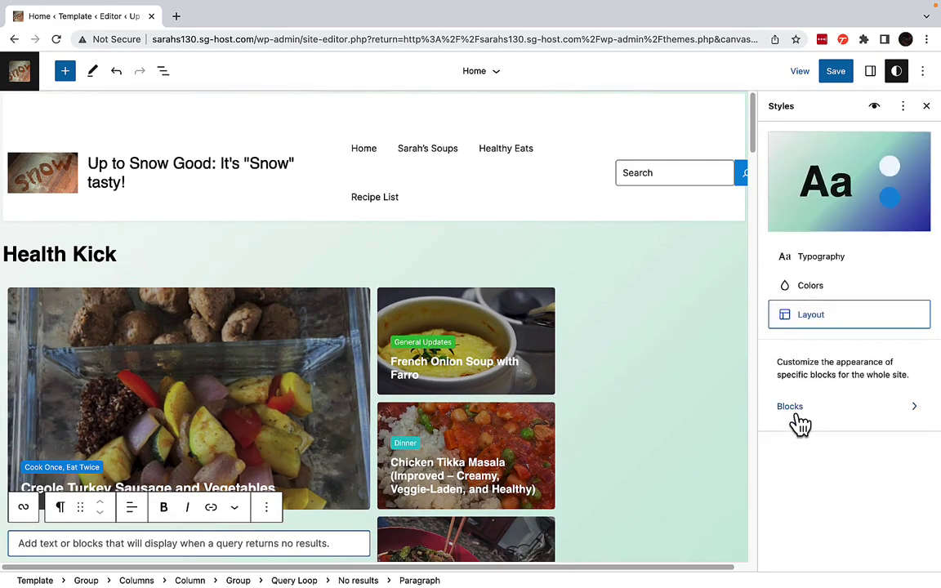
click(852, 409)
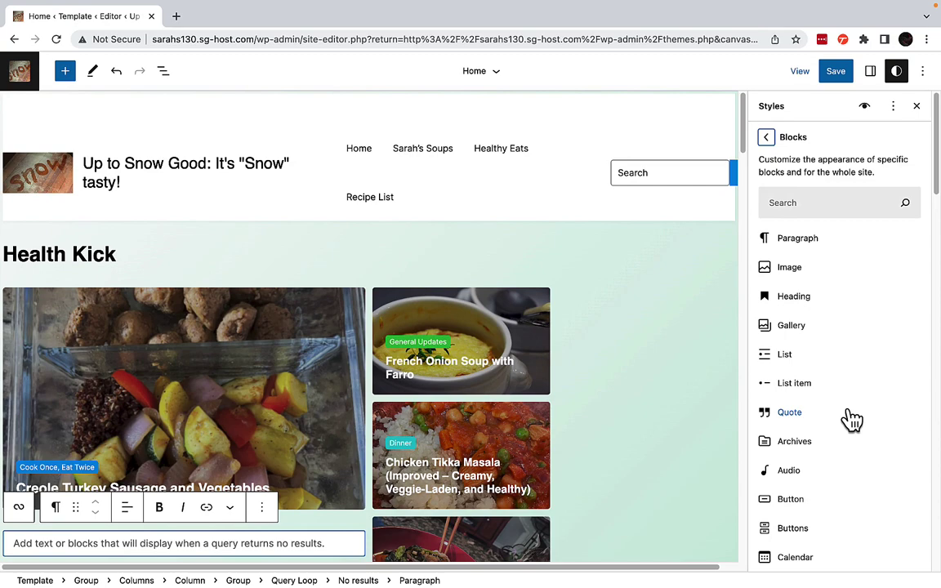
scroll(853, 420, down, 3)
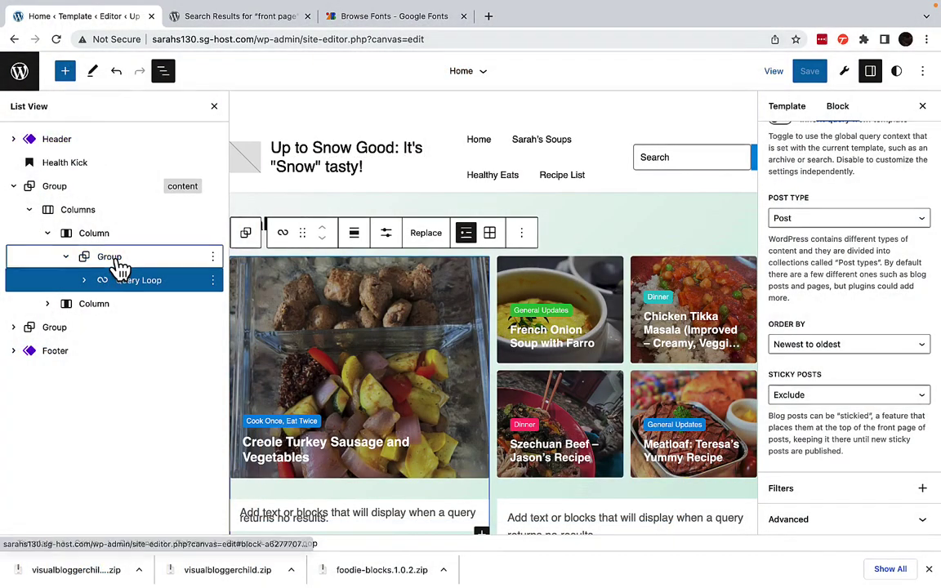
Select the home page Query Loop, enable the Taxonomies filter, and start choosing Categories
click(114, 260)
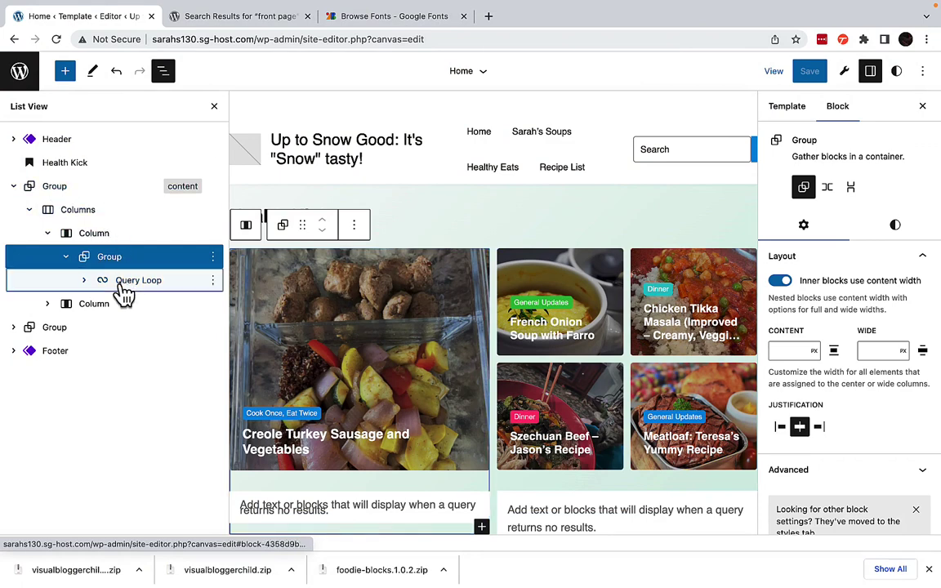
click(123, 286)
scroll(879, 339, down, 5)
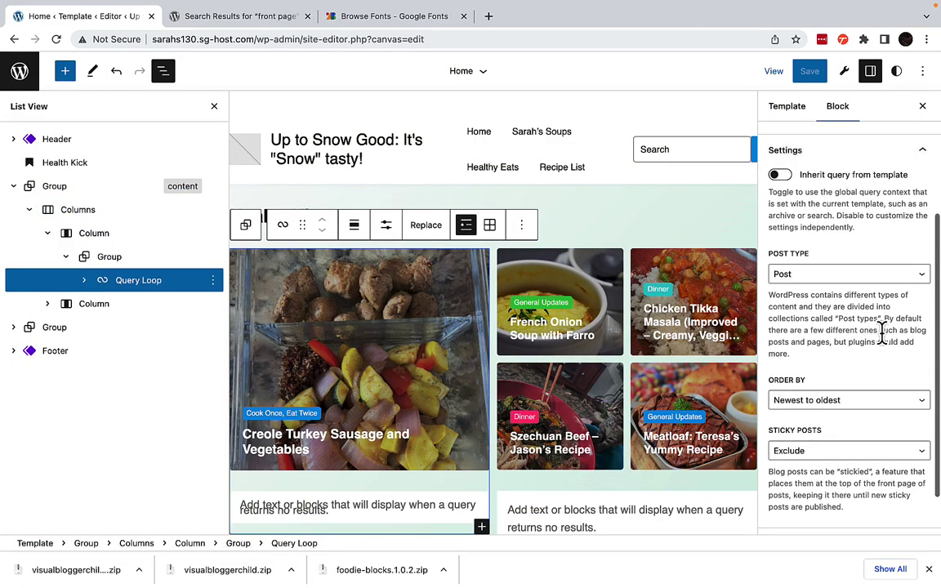
scroll(882, 332, down, 2)
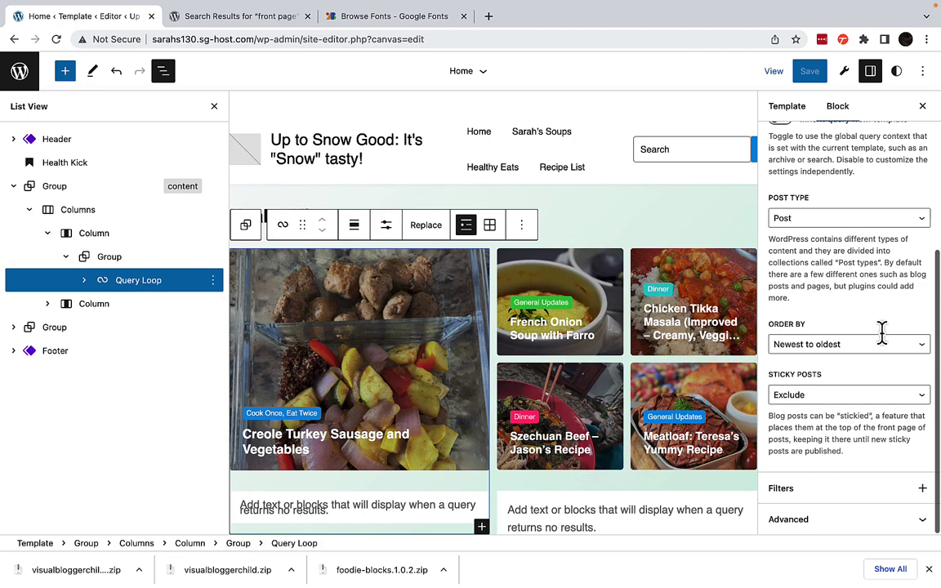
click(924, 491)
click(883, 384)
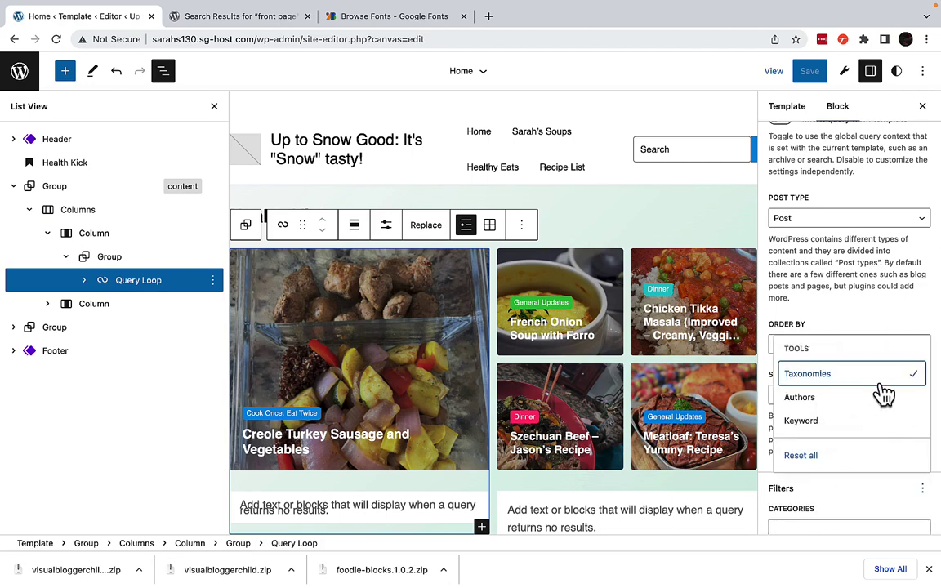
scroll(828, 491, down, 2)
click(807, 442)
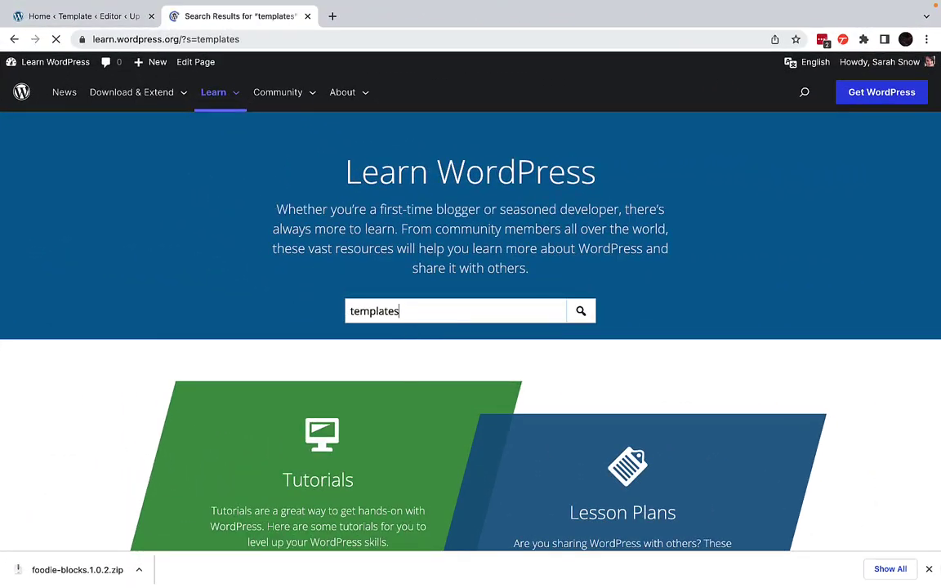
Scroll through the Learn WordPress 'templates' tutorial results down to the second page
scroll(471, 327, down, 3)
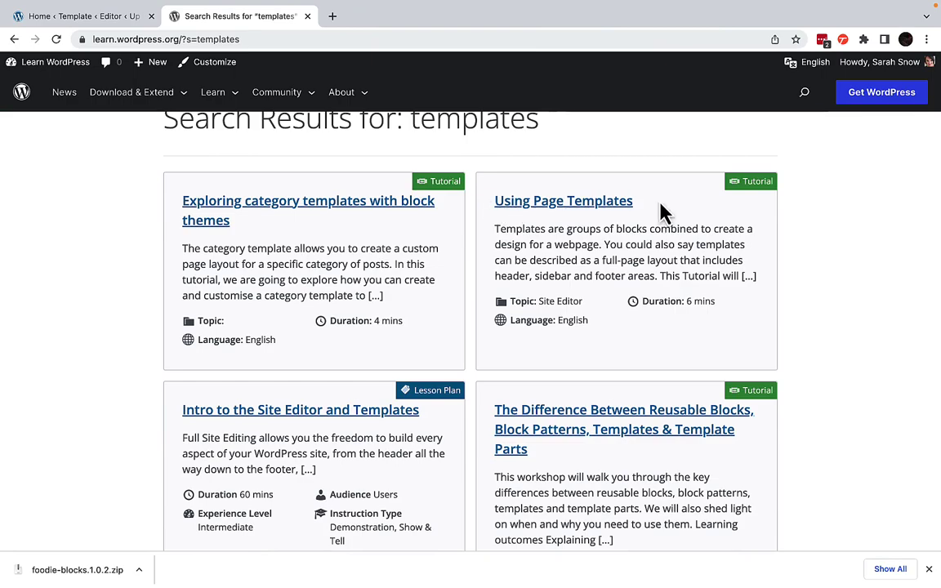
scroll(662, 213, down, 5)
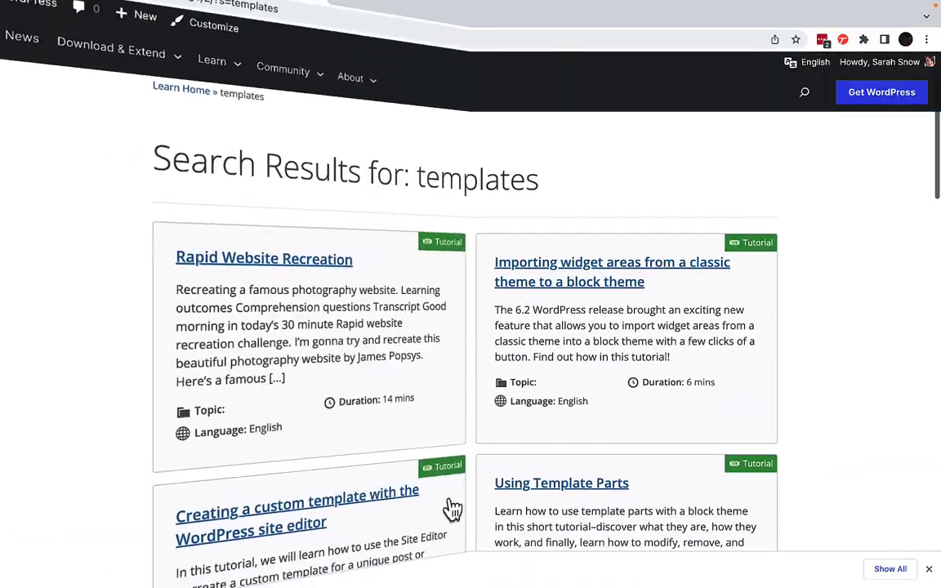
scroll(448, 507, down, 2)
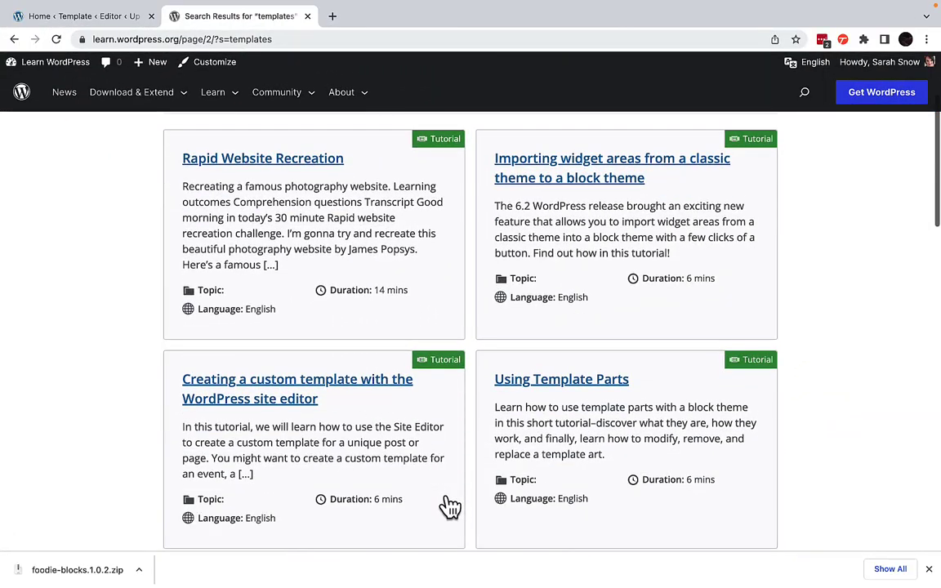
scroll(450, 507, down, 2)
scroll(450, 506, down, 2)
scroll(448, 505, down, 1)
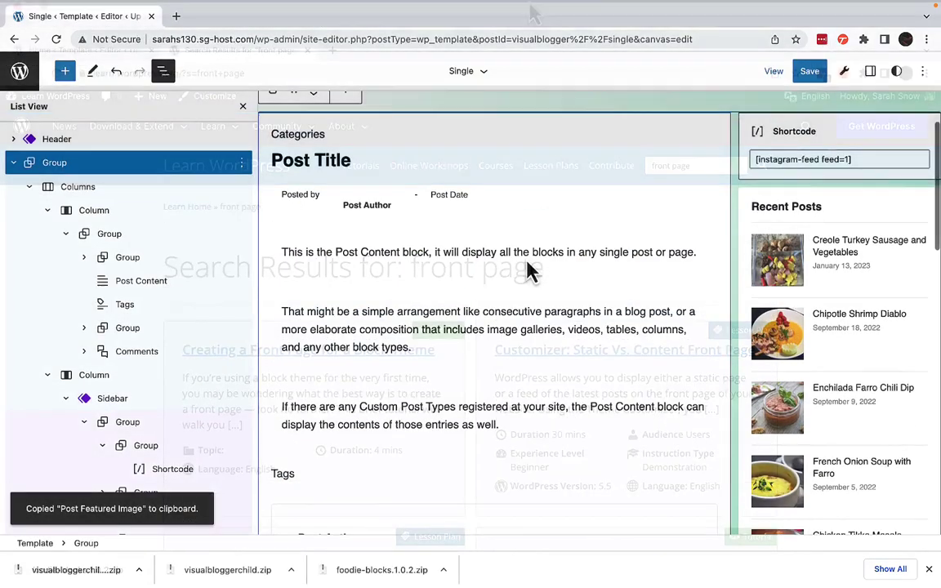
Insert a Post Featured Image block above the Single template's main Group, then save
click(241, 163)
click(260, 248)
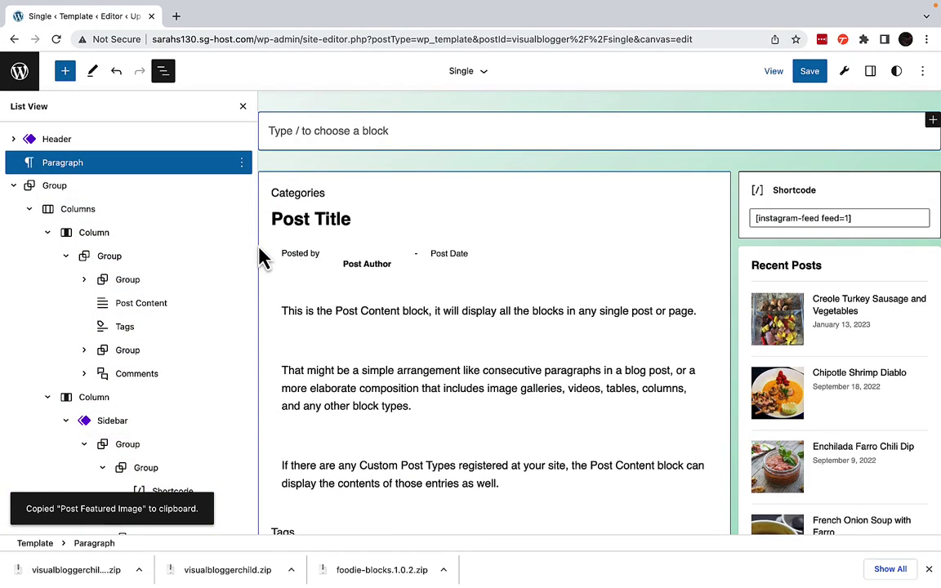
text(/post)
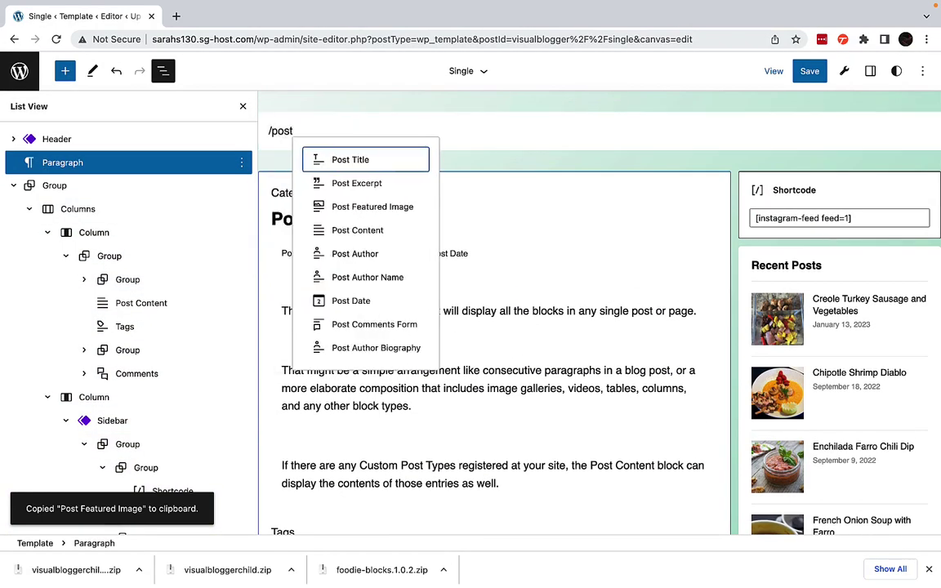
click(346, 214)
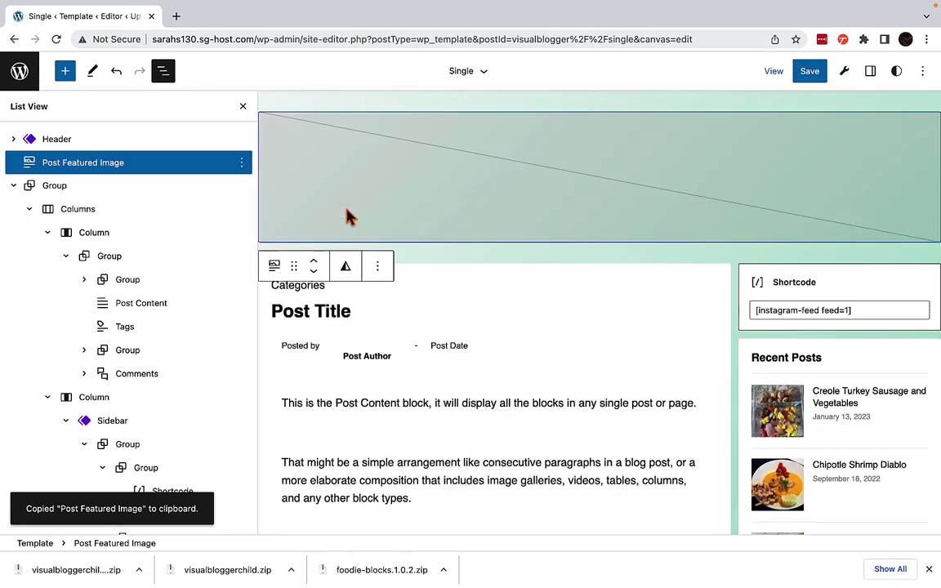
click(810, 77)
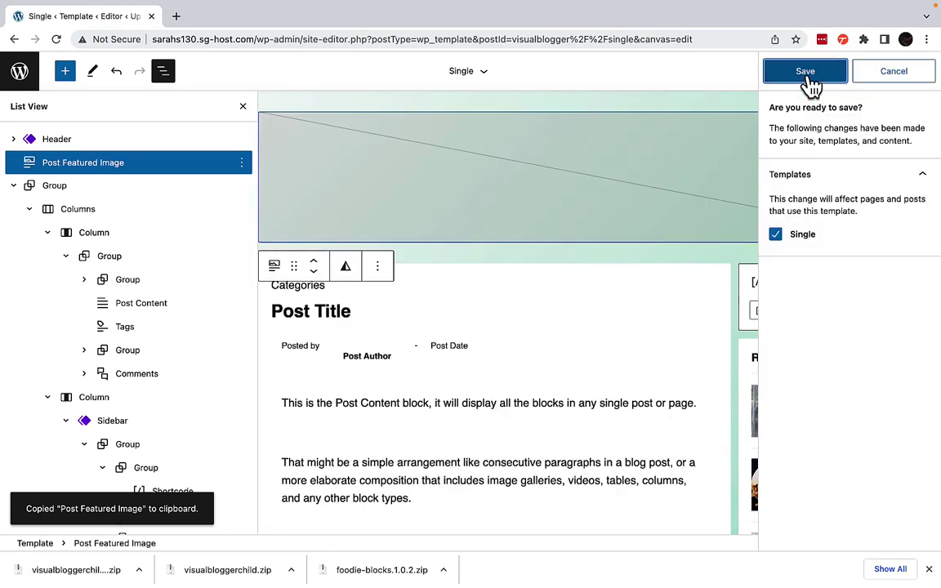